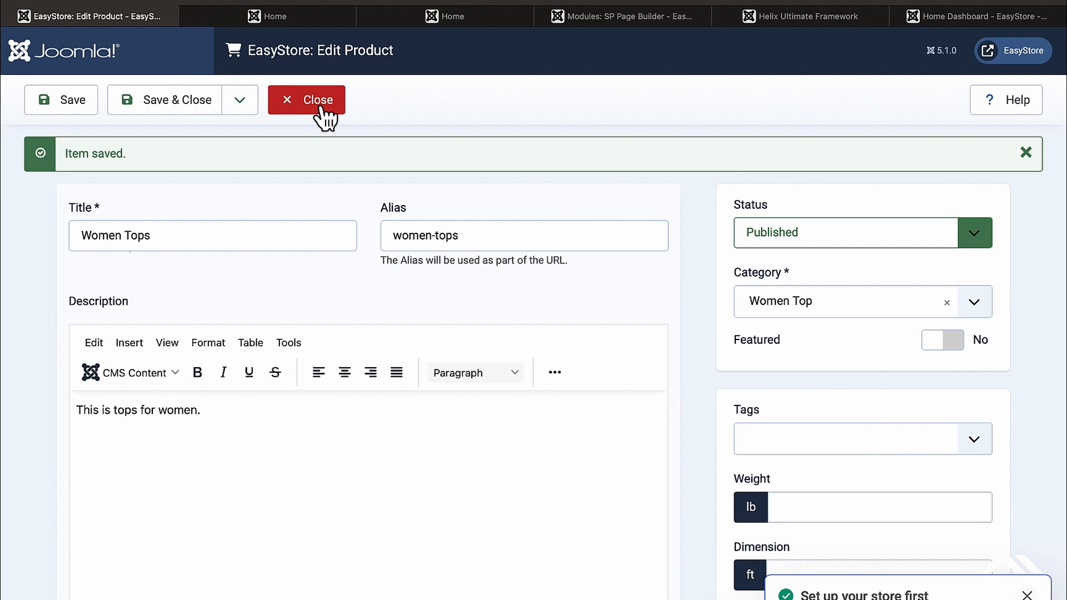
Close the Women Tops product and open the list of SP Page Builder Pro pages
{"action": "left_click", "coordinate": [322, 106]}
{"action": "scroll", "coordinate": [119, 361], "scroll_direction": "down", "scroll_amount": 5}
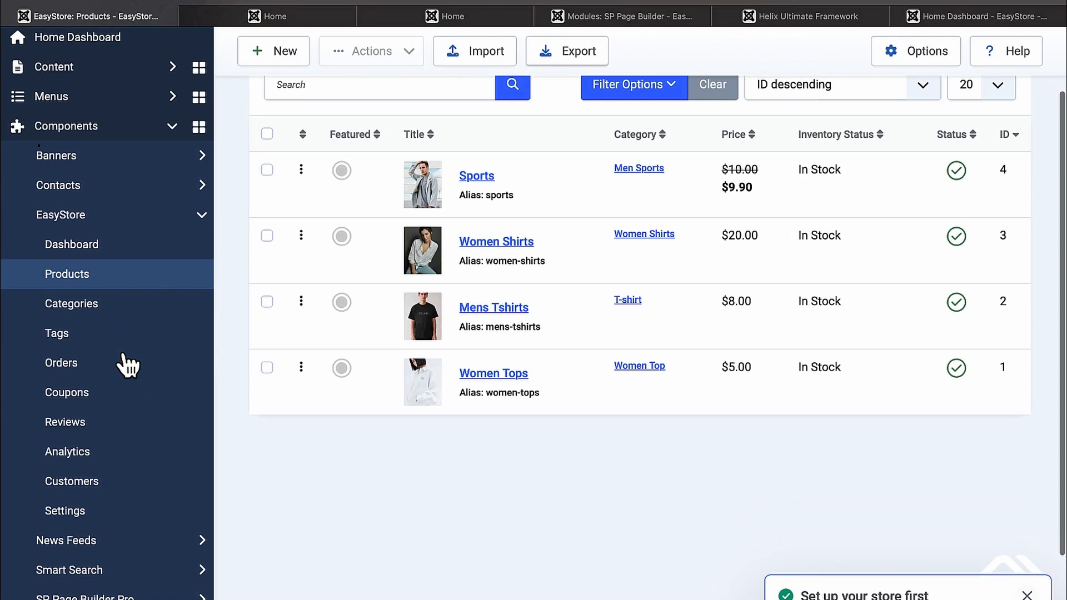
{"action": "left_click", "coordinate": [148, 505]}
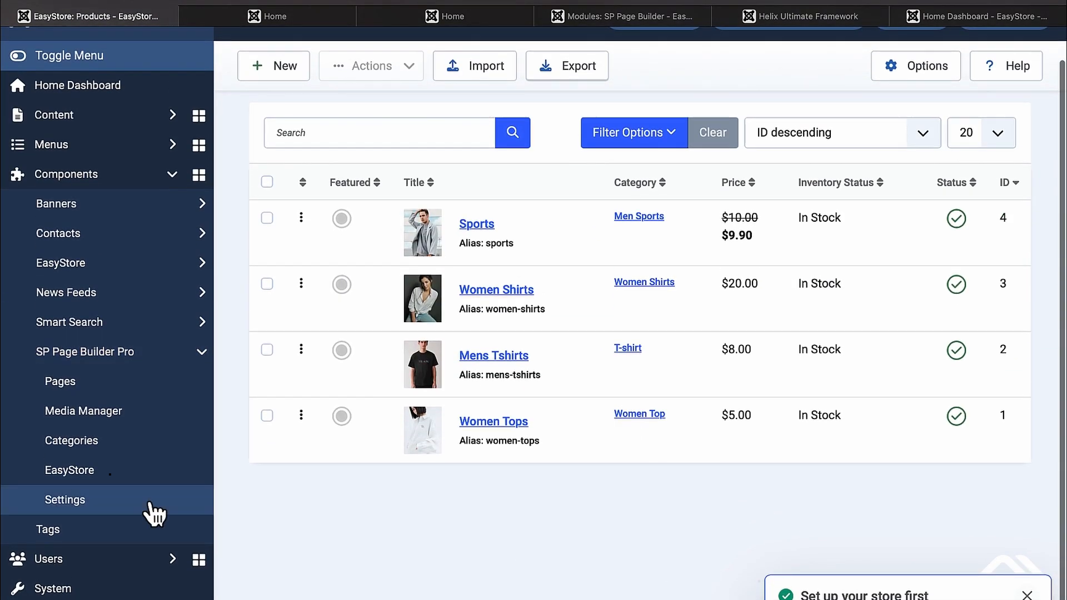
{"action": "left_click", "coordinate": [95, 390]}
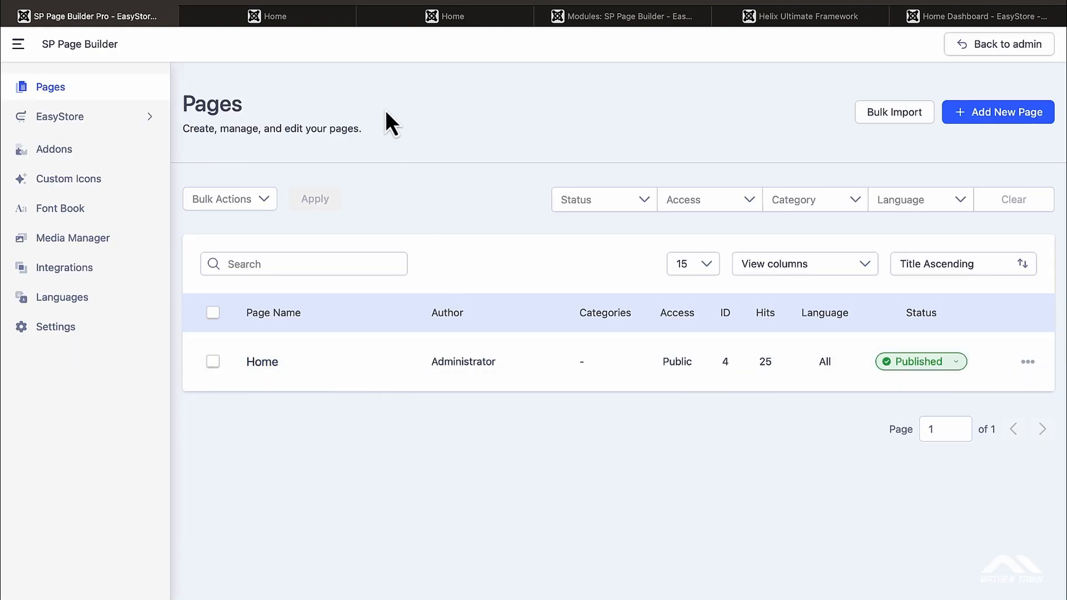
Create a new page named About Us and open it in the frontend editor
{"action": "left_click", "coordinate": [1007, 114]}
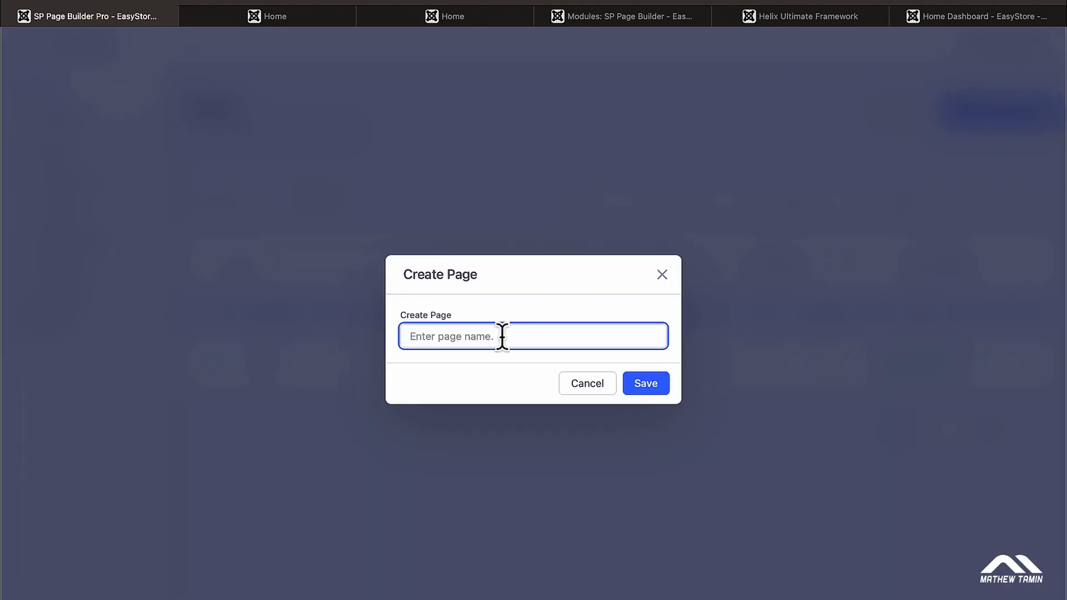
{"action": "type", "text": "About Us"}
{"action": "left_click", "coordinate": [653, 389]}
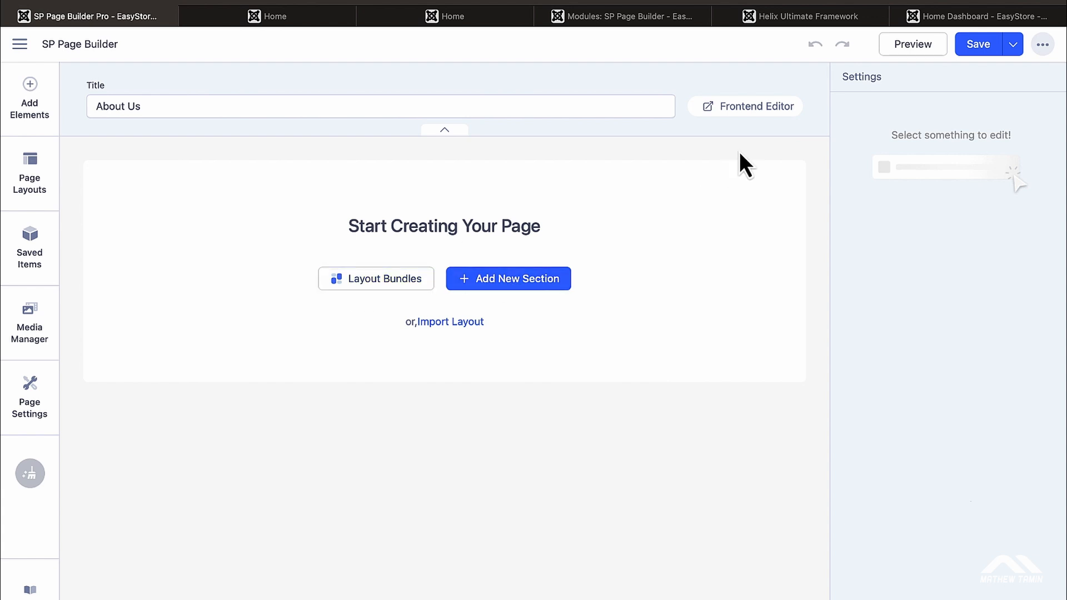
{"action": "left_click", "coordinate": [745, 111]}
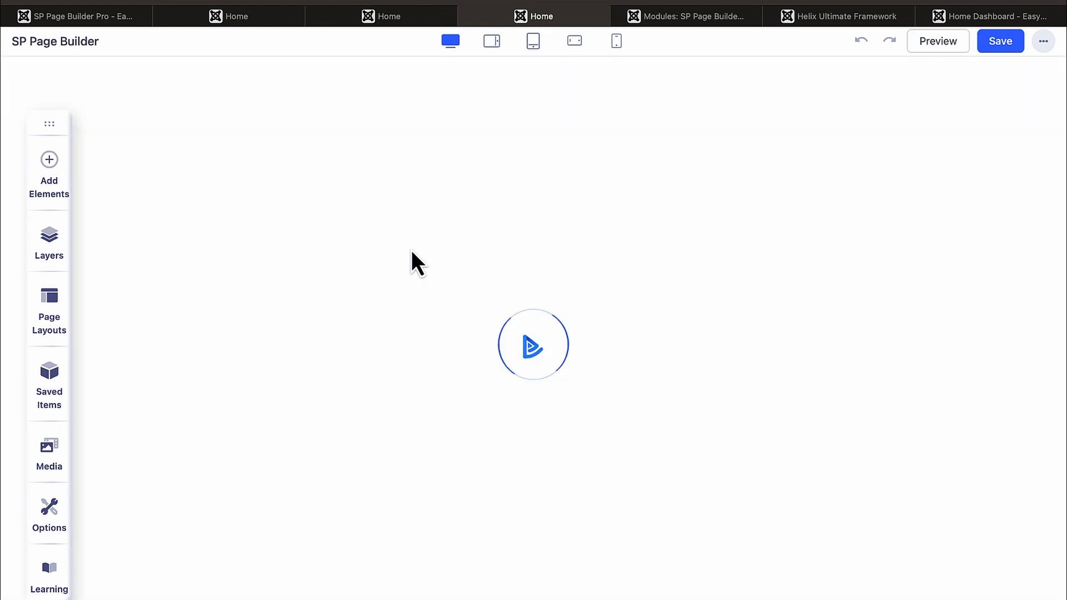
Insert the Content 3 section from the Contents group of the sections library into the empty page
{"action": "left_click", "coordinate": [50, 166]}
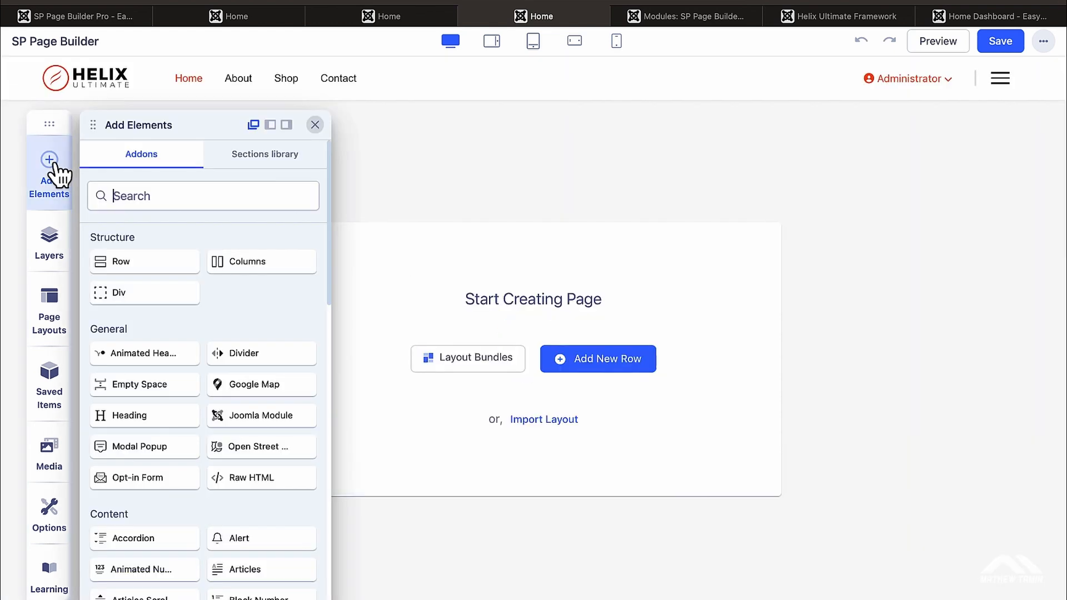
{"action": "left_click", "coordinate": [272, 161]}
{"action": "scroll", "coordinate": [258, 268], "scroll_direction": "down", "scroll_amount": 4}
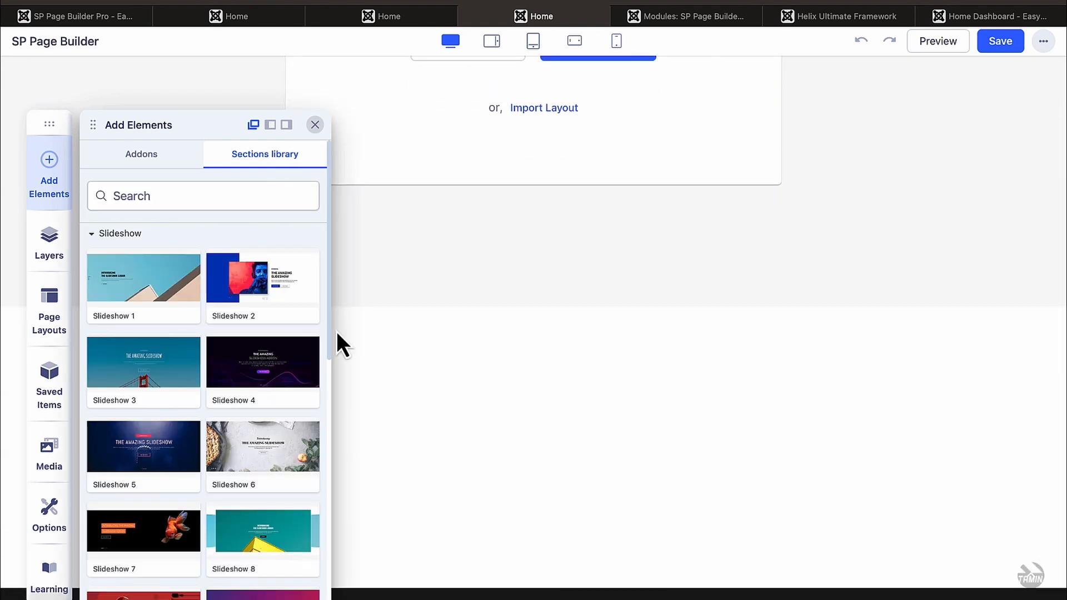
{"action": "left_click", "coordinate": [115, 238]}
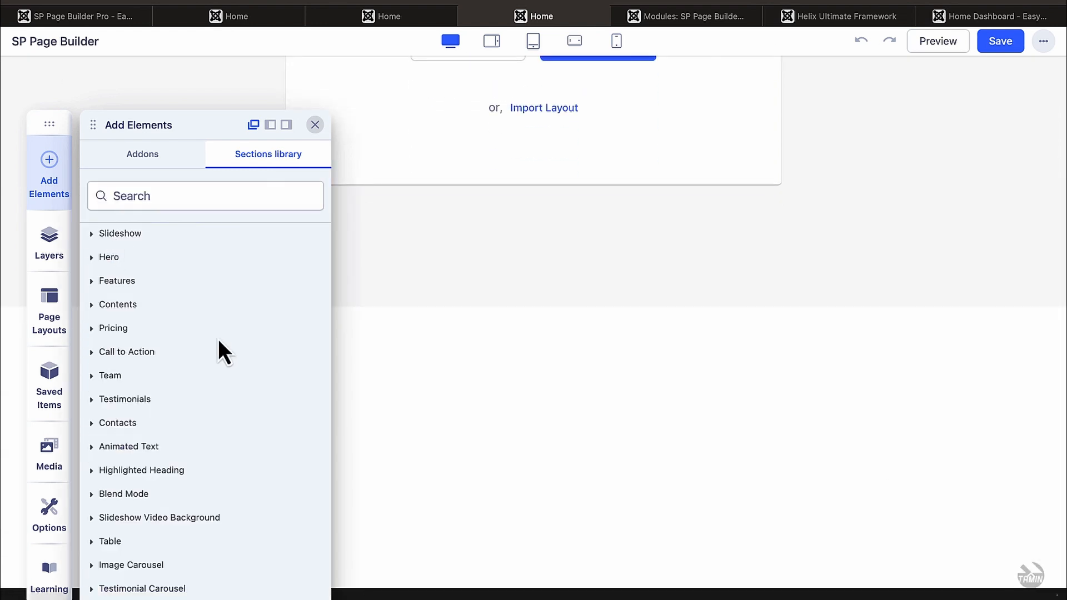
{"action": "left_click", "coordinate": [124, 308]}
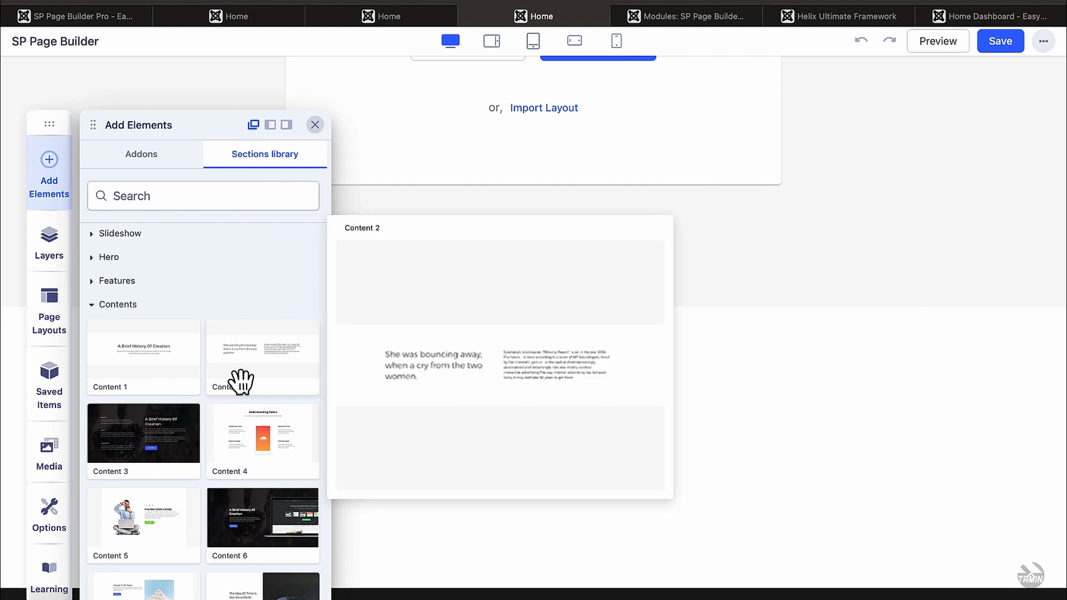
{"action": "mouse_move", "coordinate": [143, 447]}
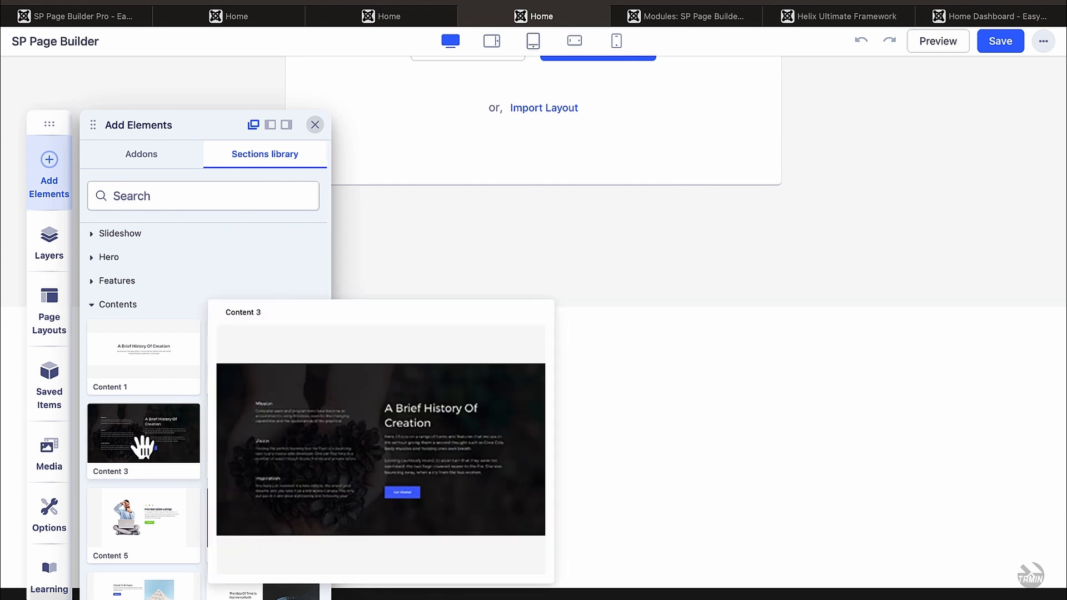
{"action": "left_click_drag", "start_coordinate": [143, 448], "coordinate": [507, 167]}
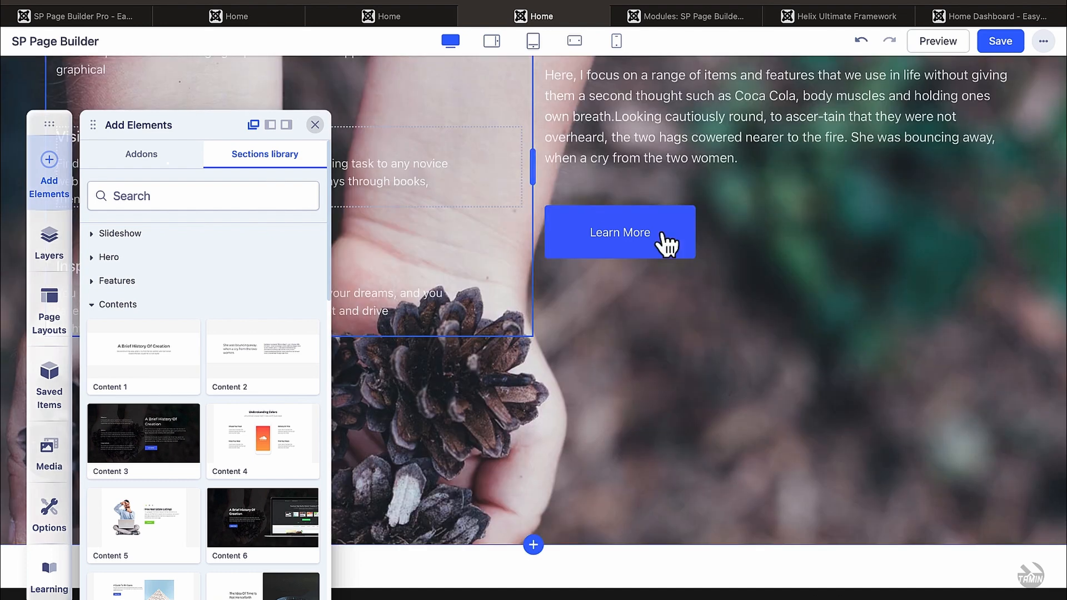
{"action": "scroll", "coordinate": [696, 260], "scroll_direction": "up", "scroll_amount": 2}
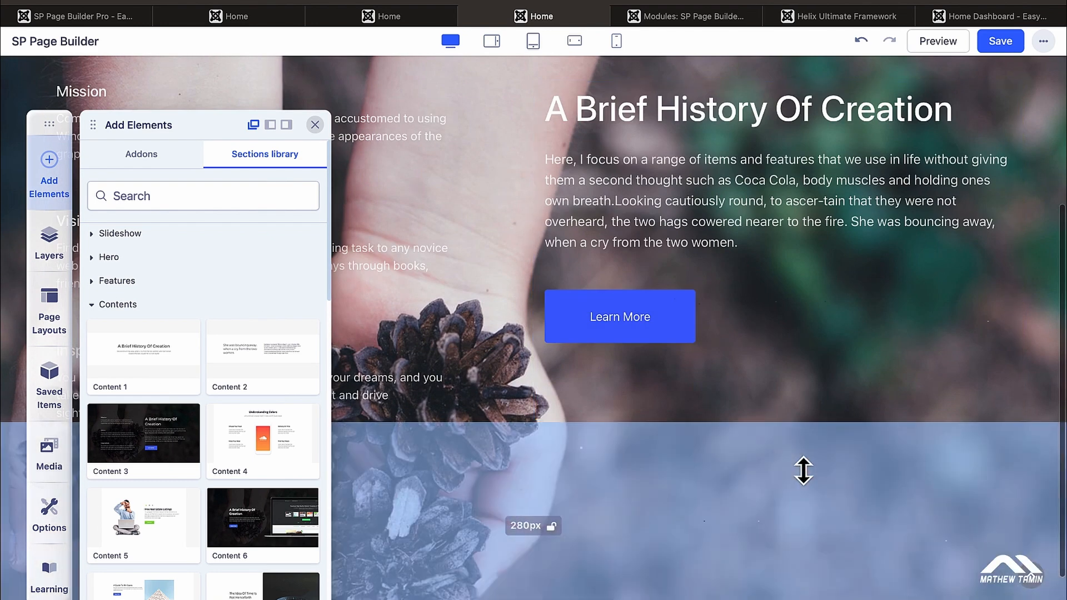
{"action": "left_click", "coordinate": [315, 125]}
Open the settings of the inserted section's row and remove its background image
{"action": "scroll", "coordinate": [691, 269], "scroll_direction": "up", "scroll_amount": 5}
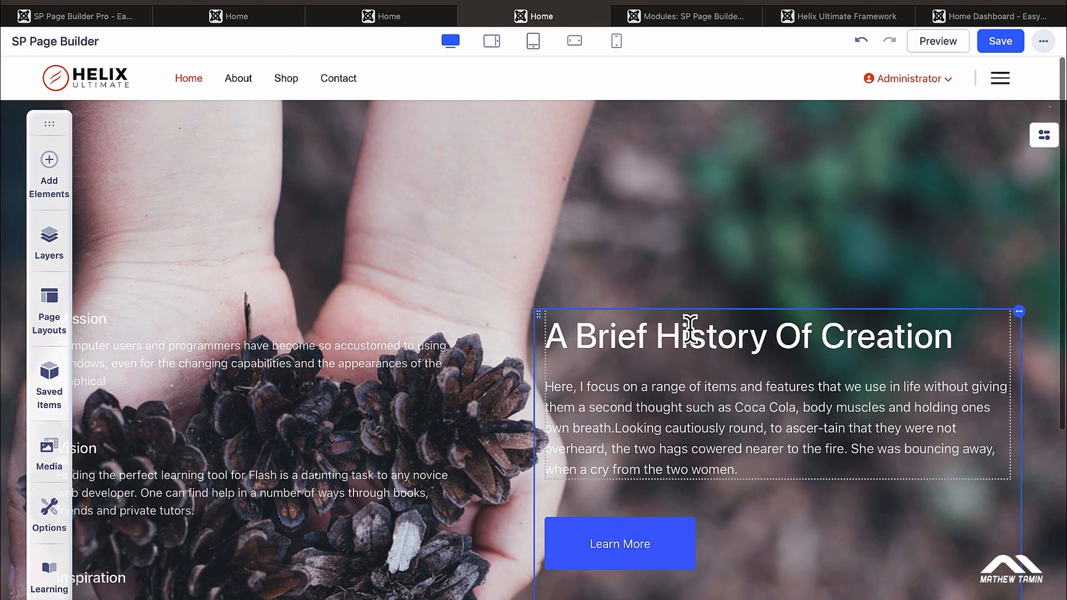
{"action": "scroll", "coordinate": [688, 320], "scroll_direction": "down", "scroll_amount": 3}
{"action": "scroll", "coordinate": [691, 327], "scroll_direction": "down", "scroll_amount": 2}
{"action": "scroll", "coordinate": [690, 328], "scroll_direction": "up", "scroll_amount": 5}
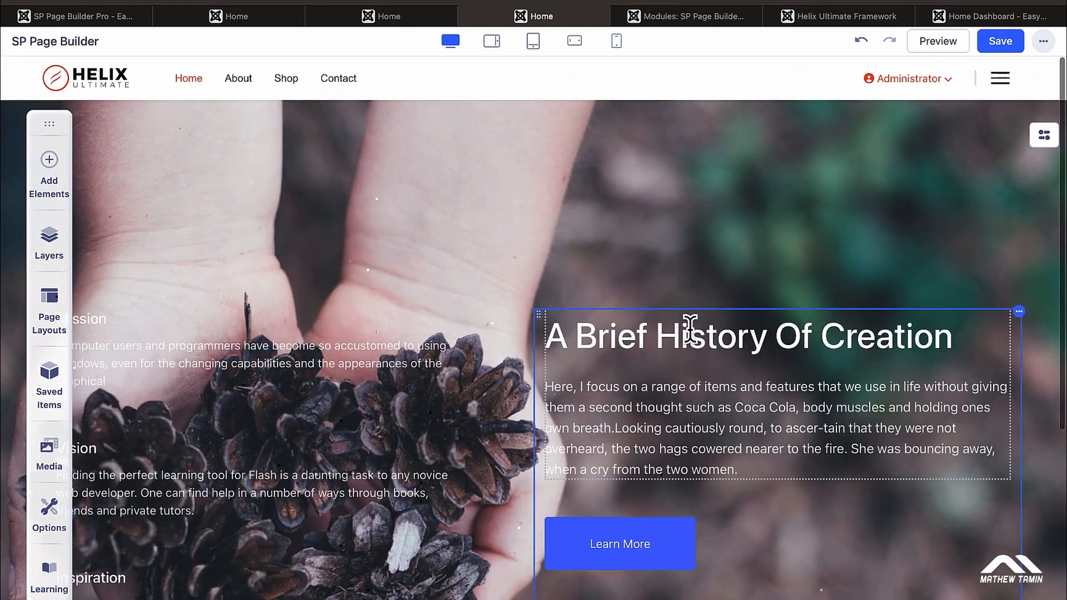
{"action": "left_click", "coordinate": [1044, 136]}
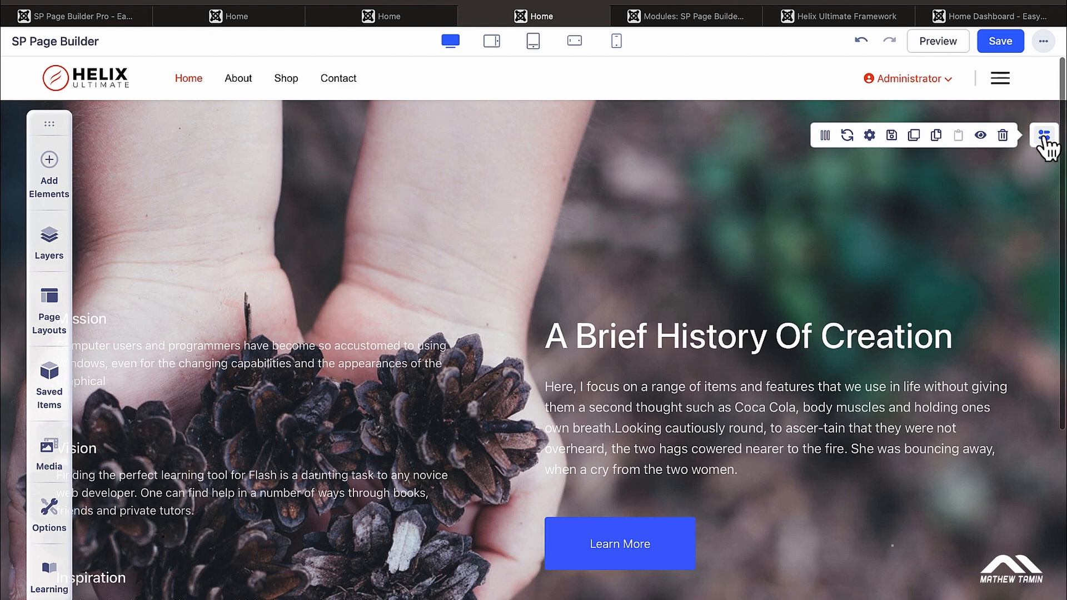
{"action": "left_click", "coordinate": [870, 136]}
{"action": "scroll", "coordinate": [208, 461], "scroll_direction": "down", "scroll_amount": 3}
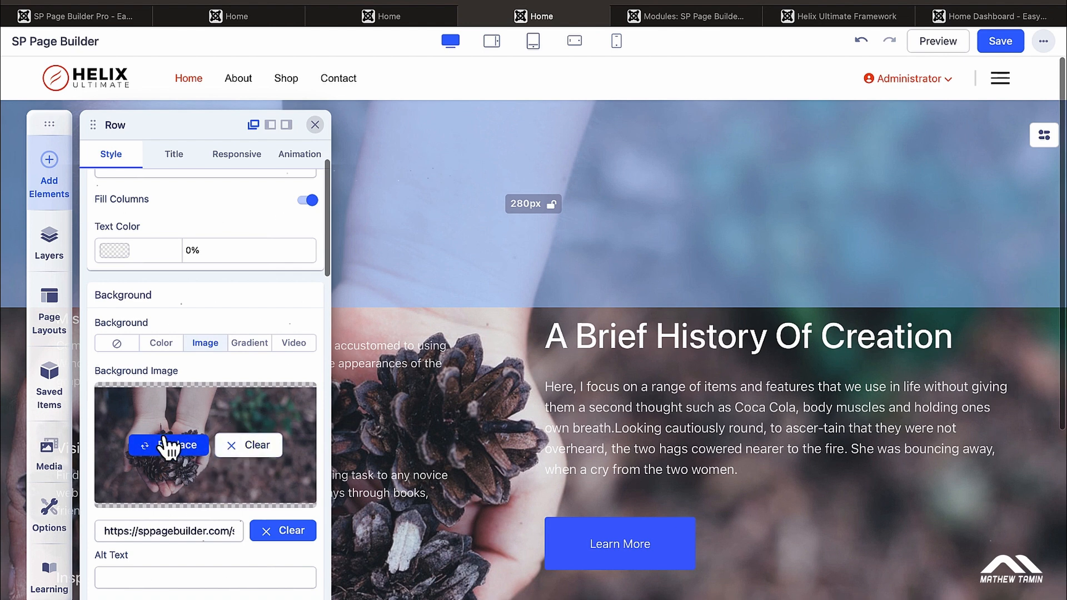
{"action": "left_click", "coordinate": [282, 535]}
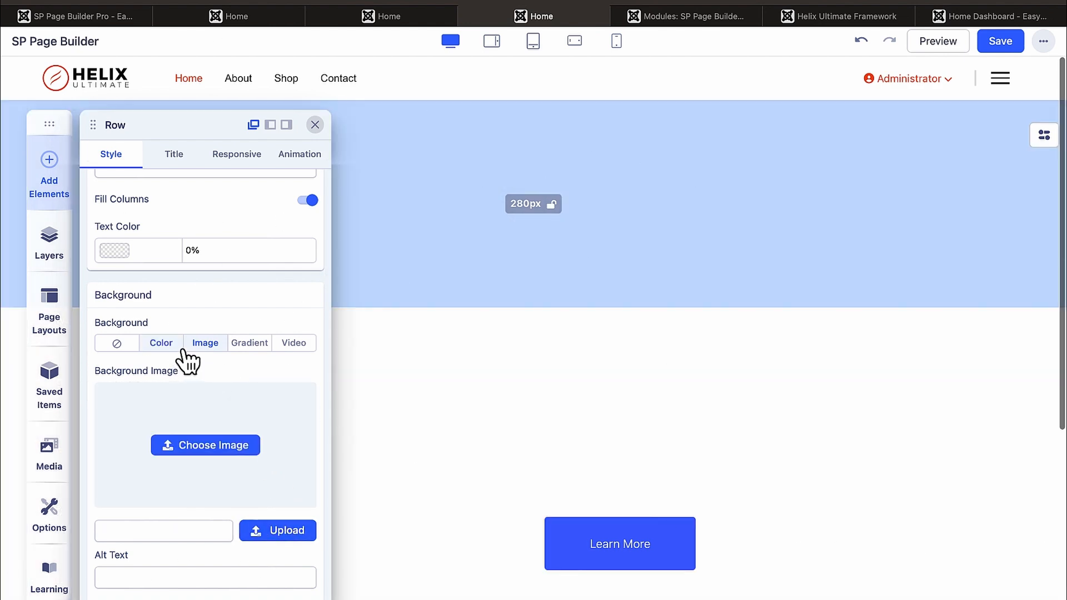
Try a gradient background on the row and replace it with the solid colour 2B2B2B
{"action": "left_click", "coordinate": [250, 345]}
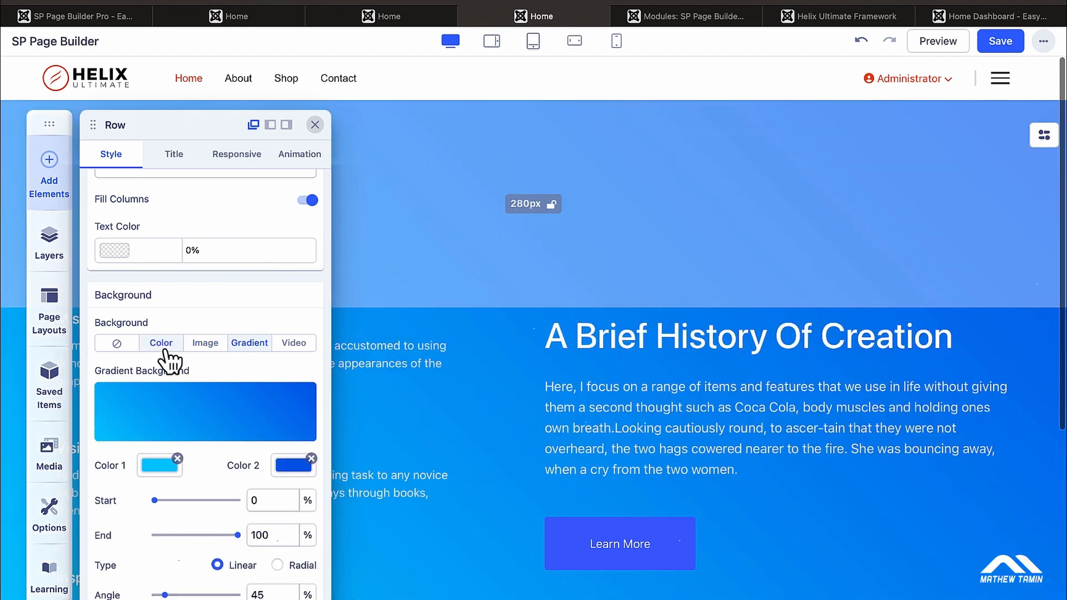
{"action": "scroll", "coordinate": [601, 289], "scroll_direction": "down", "scroll_amount": 5}
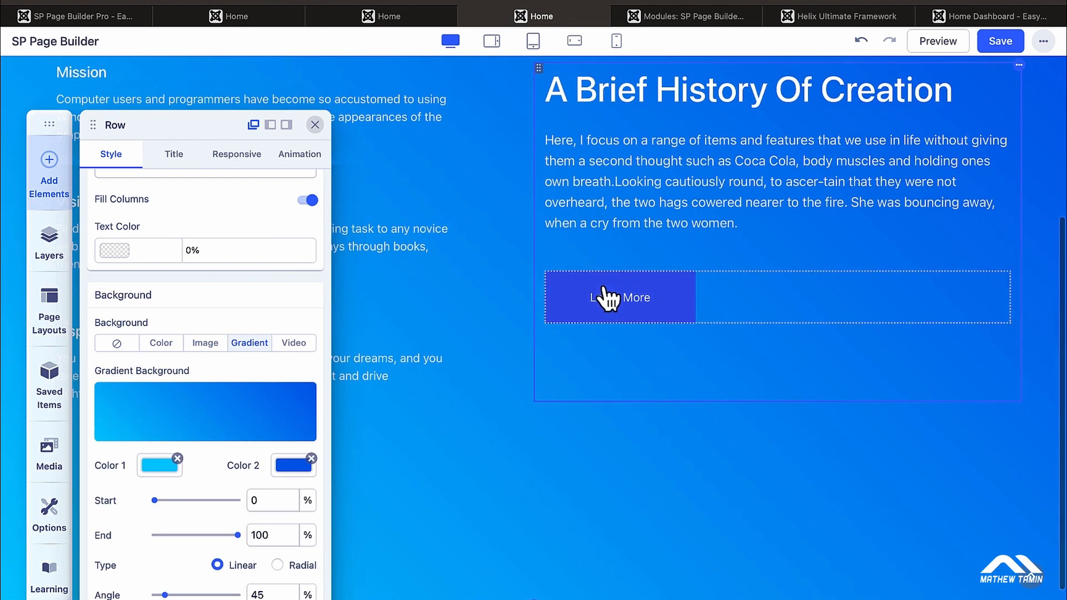
{"action": "left_click", "coordinate": [167, 344]}
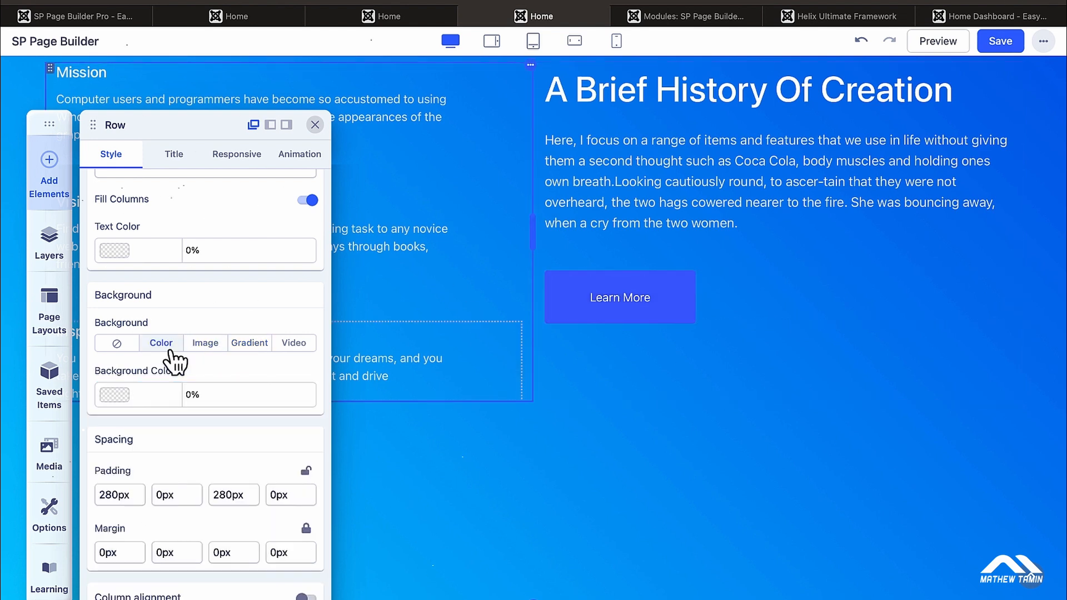
{"action": "left_click", "coordinate": [114, 396]}
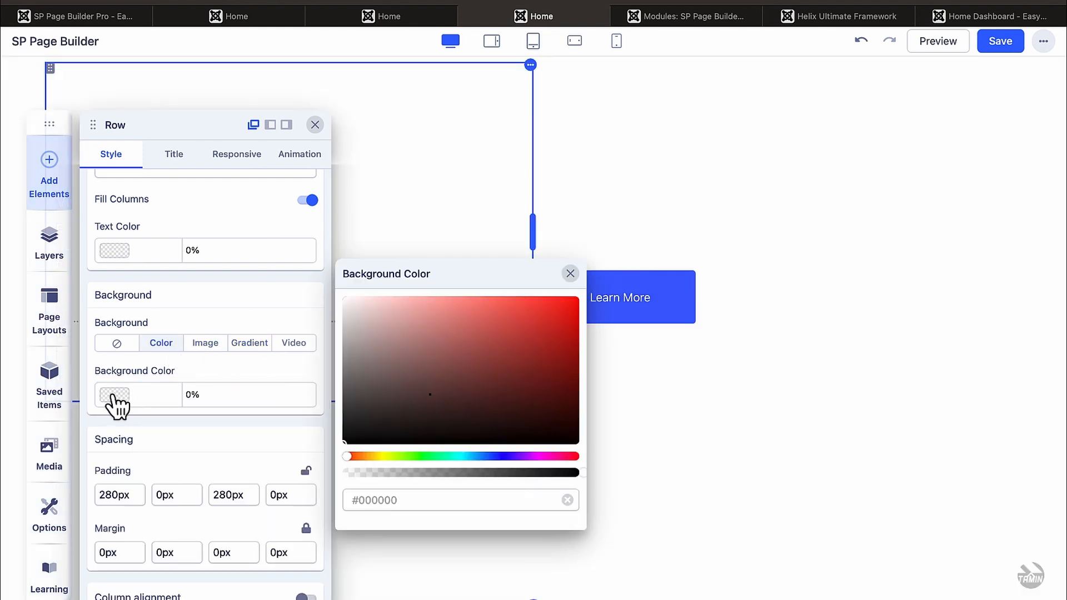
{"action": "left_click_drag", "start_coordinate": [349, 334], "coordinate": [338, 418]}
{"action": "left_click", "coordinate": [837, 210]}
{"action": "left_click", "coordinate": [837, 210]}
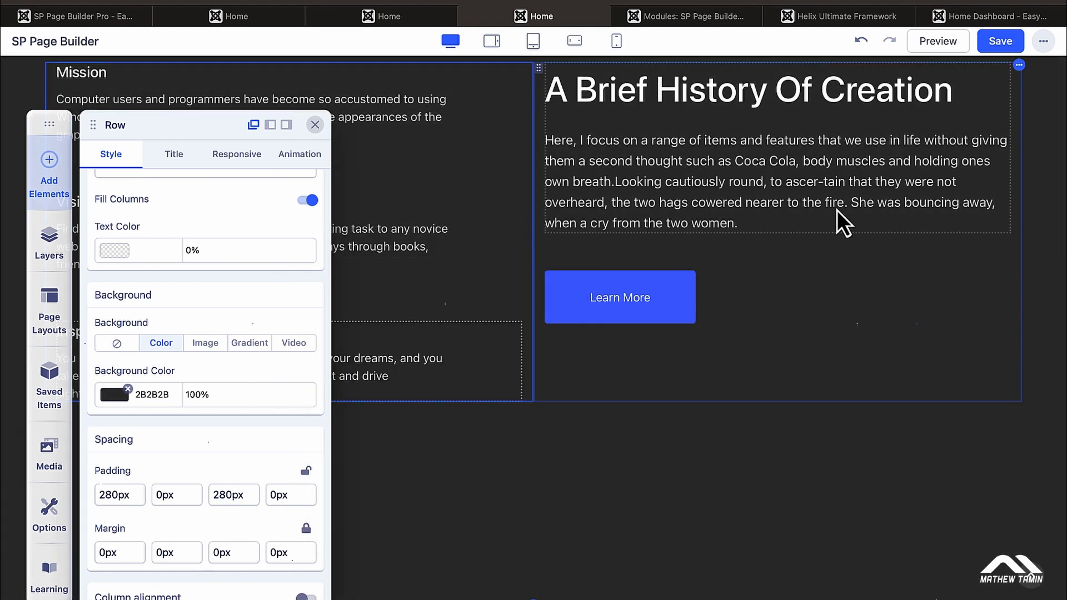
{"action": "left_click", "coordinate": [315, 124]}
{"action": "scroll", "coordinate": [358, 229], "scroll_direction": "up", "scroll_amount": 2}
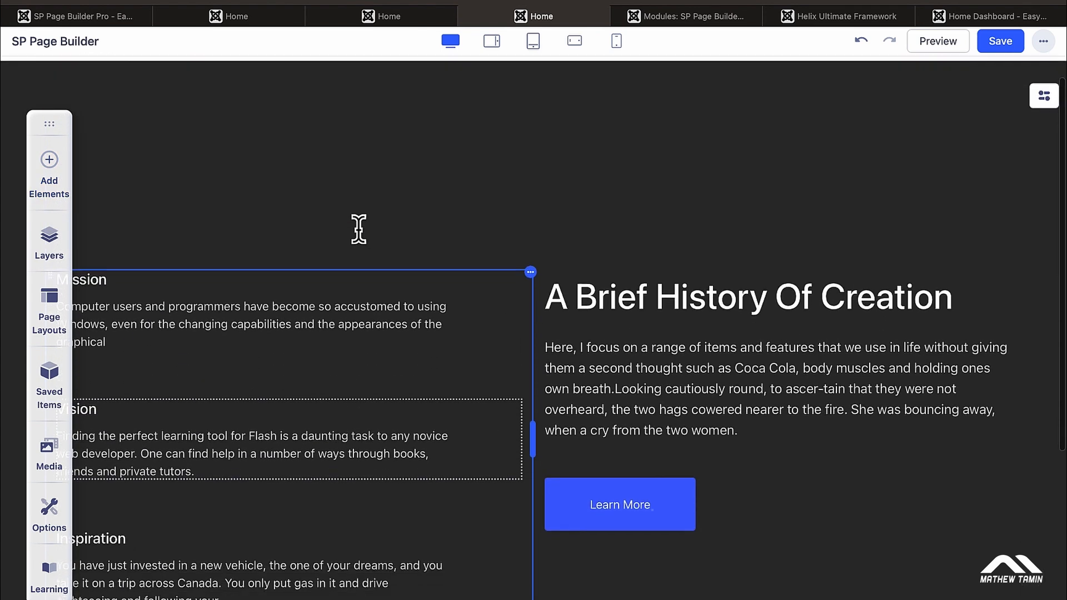
Move the floating editor toolbar inward, away from the edge of the page
{"action": "scroll", "coordinate": [358, 229], "scroll_direction": "down", "scroll_amount": 2}
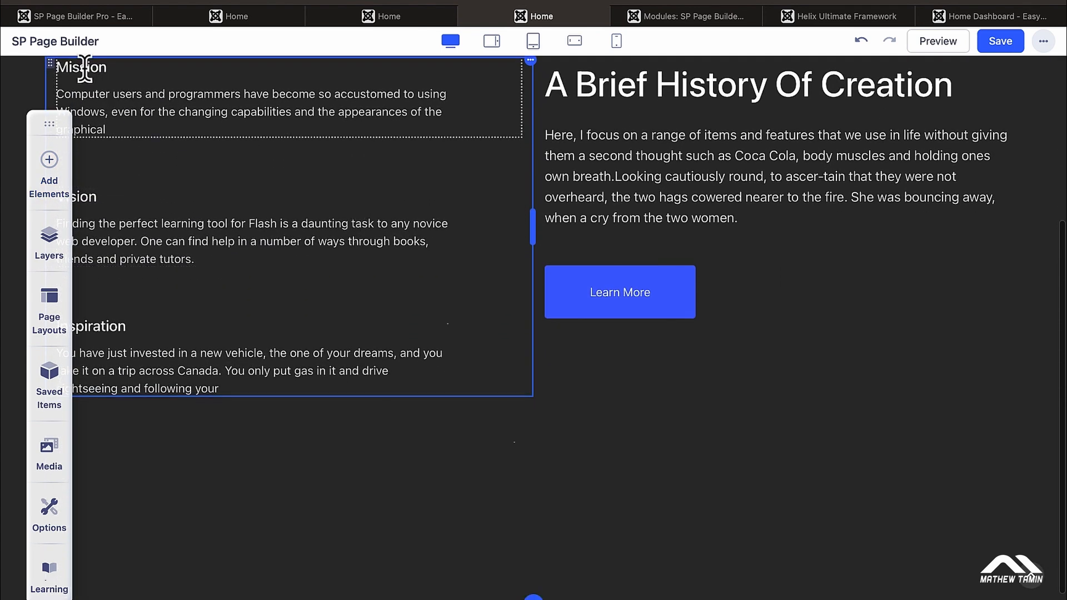
{"action": "left_click_drag", "start_coordinate": [50, 124], "coordinate": [113, 139]}
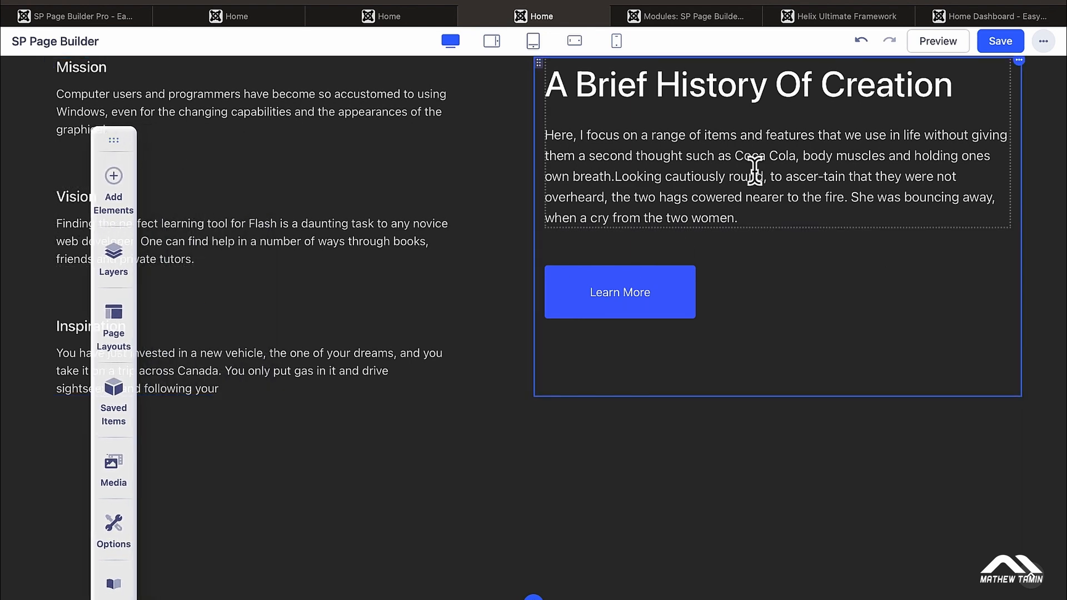
{"action": "scroll", "coordinate": [754, 167], "scroll_direction": "up", "scroll_amount": 1}
{"action": "scroll", "coordinate": [705, 175], "scroll_direction": "down", "scroll_amount": 2}
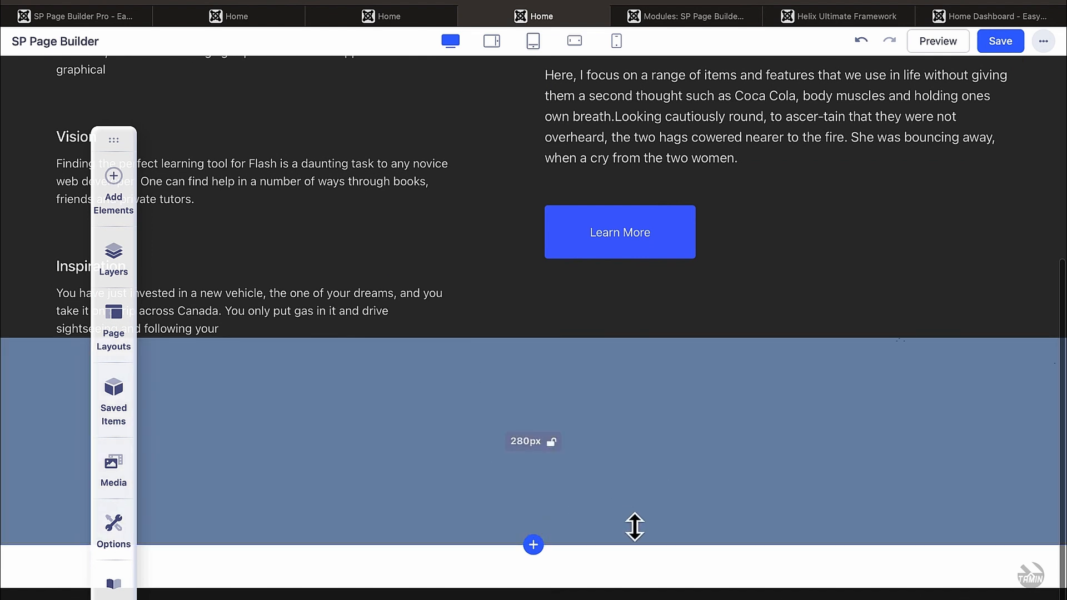
Reduce the dark row's bottom padding to about 183px
{"action": "left_click_drag", "start_coordinate": [634, 526], "coordinate": [650, 506]}
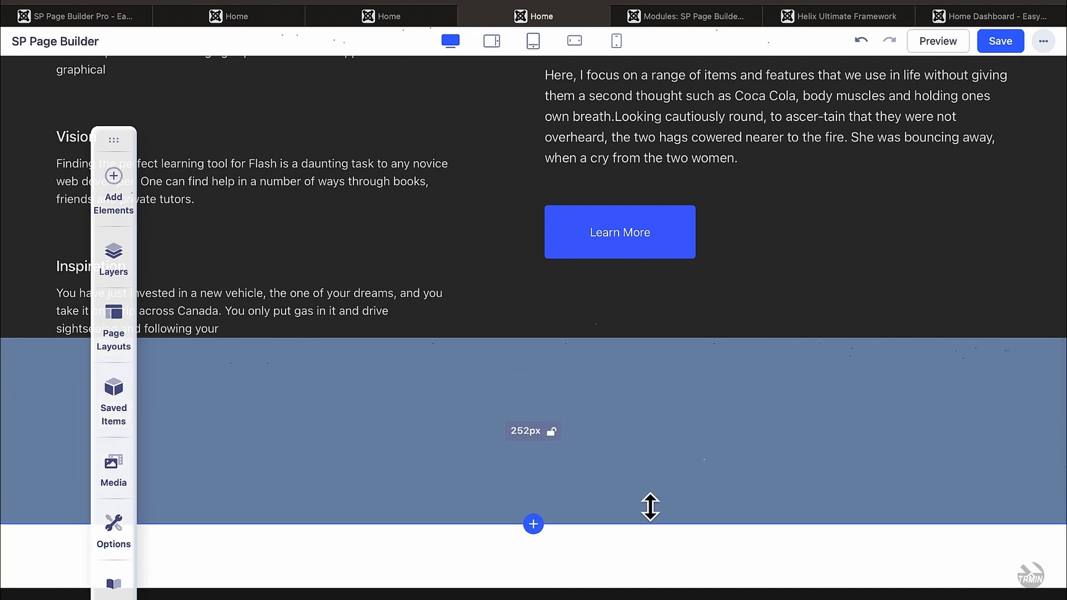
{"action": "left_click_drag", "start_coordinate": [753, 491], "coordinate": [752, 438]}
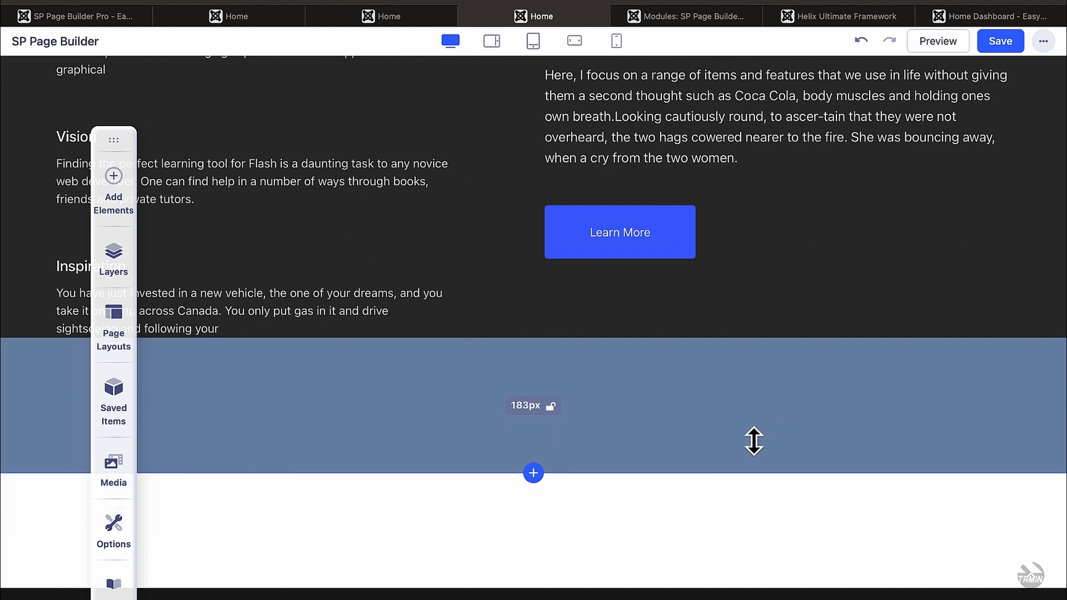
{"action": "scroll", "coordinate": [752, 559], "scroll_direction": "up", "scroll_amount": 6}
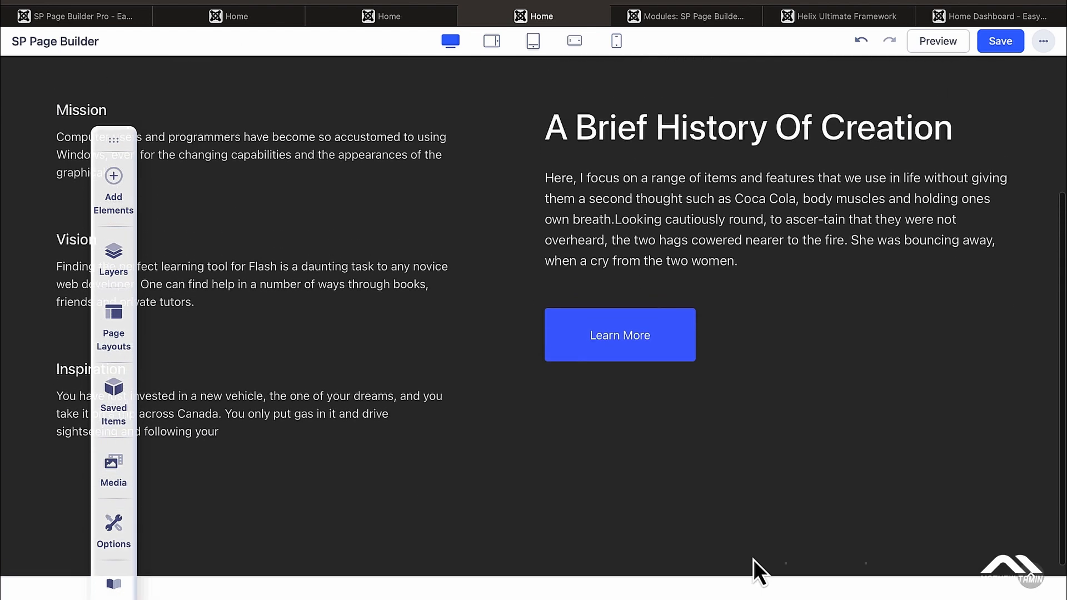
{"action": "scroll", "coordinate": [753, 559], "scroll_direction": "down", "scroll_amount": 5}
{"action": "scroll", "coordinate": [759, 569], "scroll_direction": "down", "scroll_amount": 2}
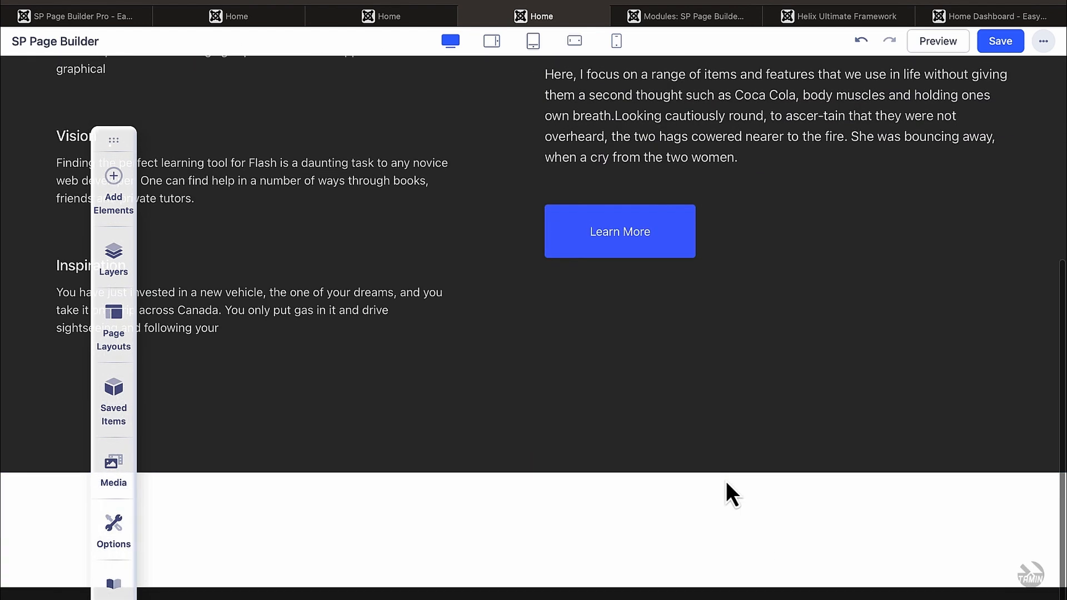
Increase the row's bottom padding to about 340px, shrink its top padding to a narrow strip and save the page
{"action": "left_click_drag", "start_coordinate": [691, 433], "coordinate": [712, 550]}
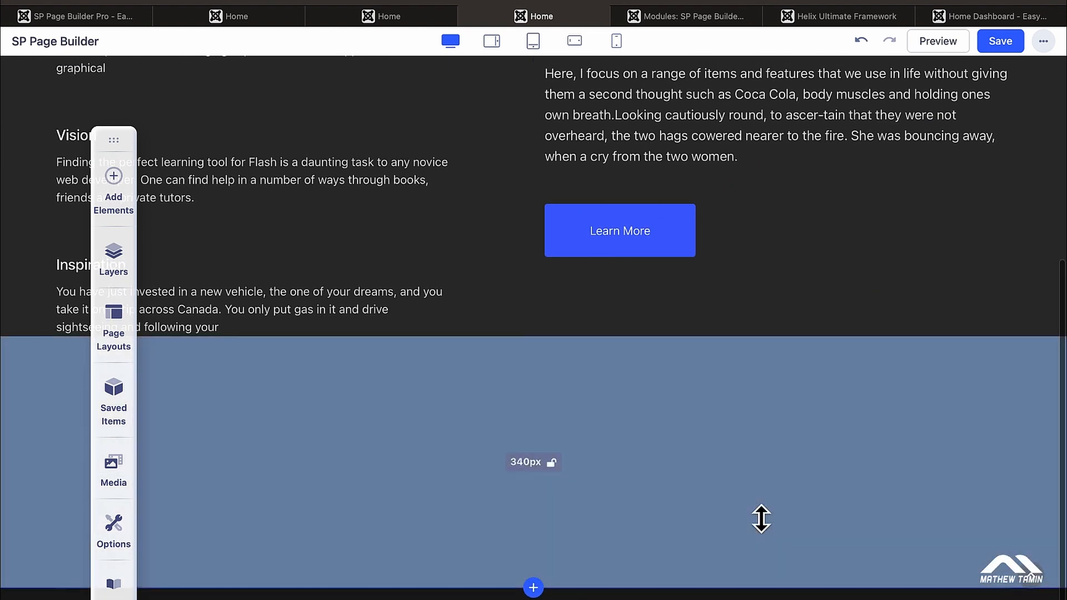
{"action": "scroll", "coordinate": [752, 373], "scroll_direction": "up", "scroll_amount": 5}
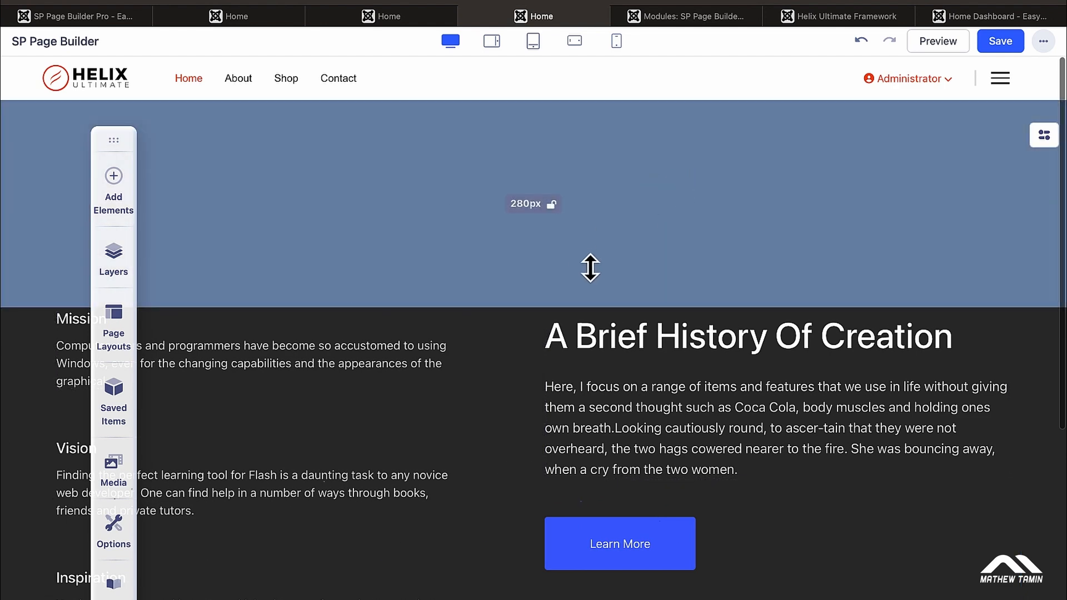
{"action": "left_click_drag", "start_coordinate": [594, 274], "coordinate": [585, 109]}
{"action": "scroll", "coordinate": [759, 472], "scroll_direction": "down", "scroll_amount": 5}
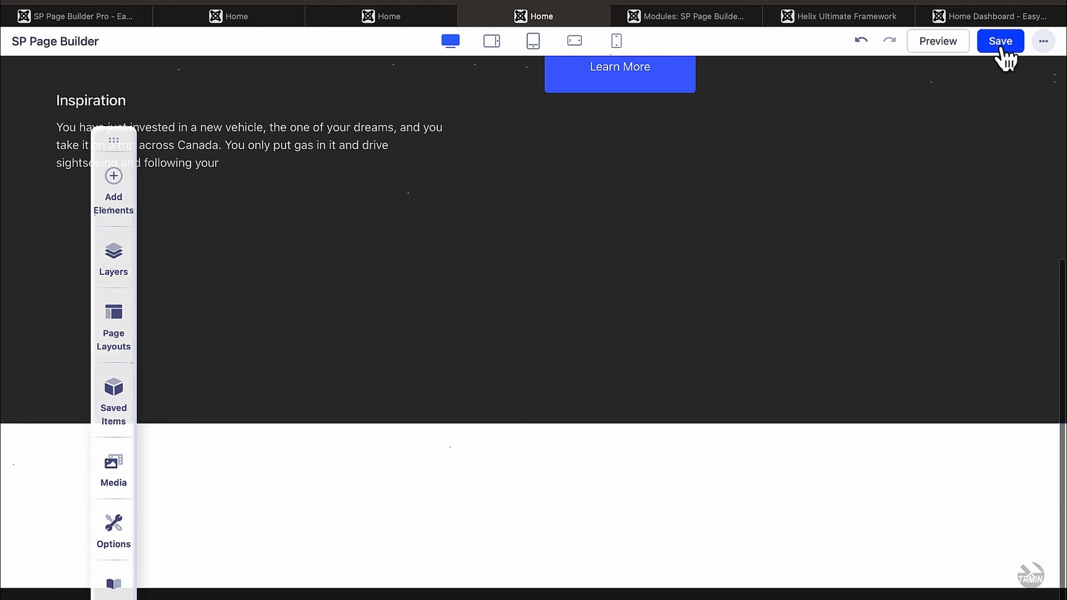
{"action": "left_click", "coordinate": [999, 42]}
Open the About page on the site's front end to check how it displays
{"action": "left_click", "coordinate": [248, 22]}
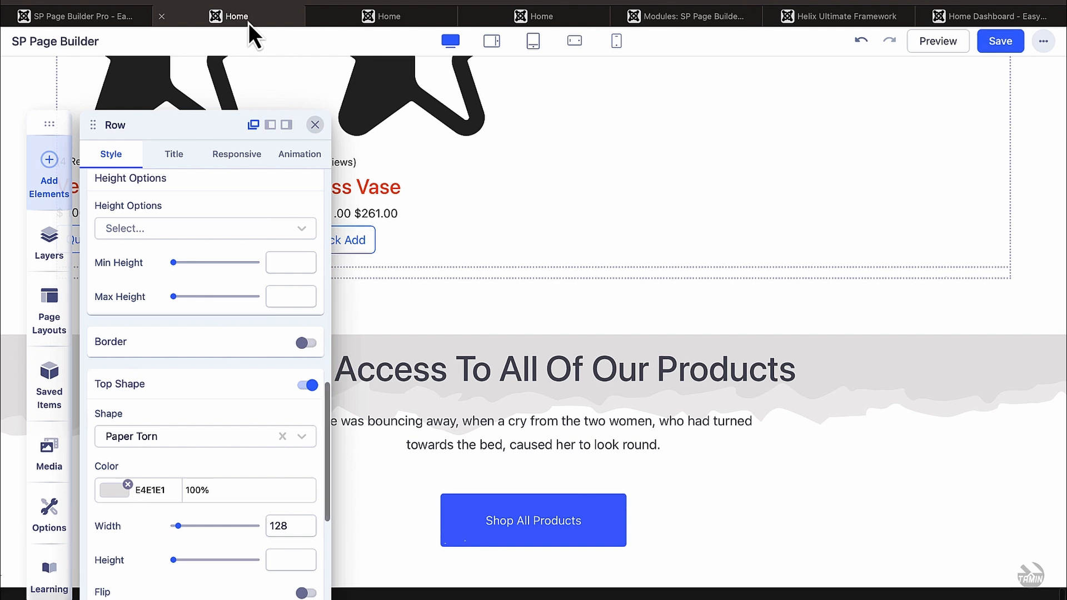
{"action": "left_click", "coordinate": [378, 19]}
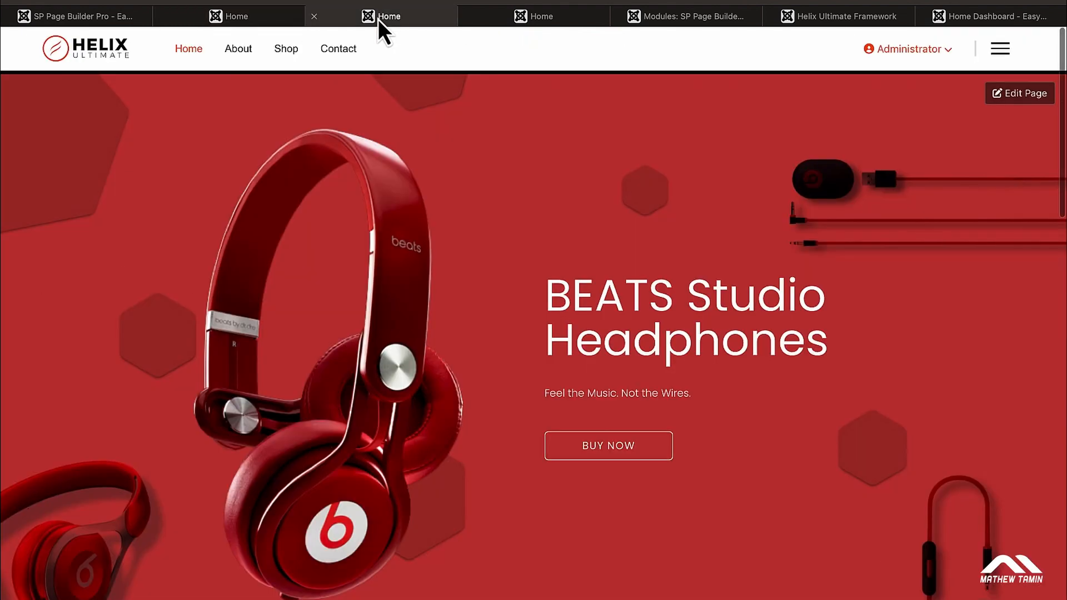
{"action": "left_click", "coordinate": [239, 50]}
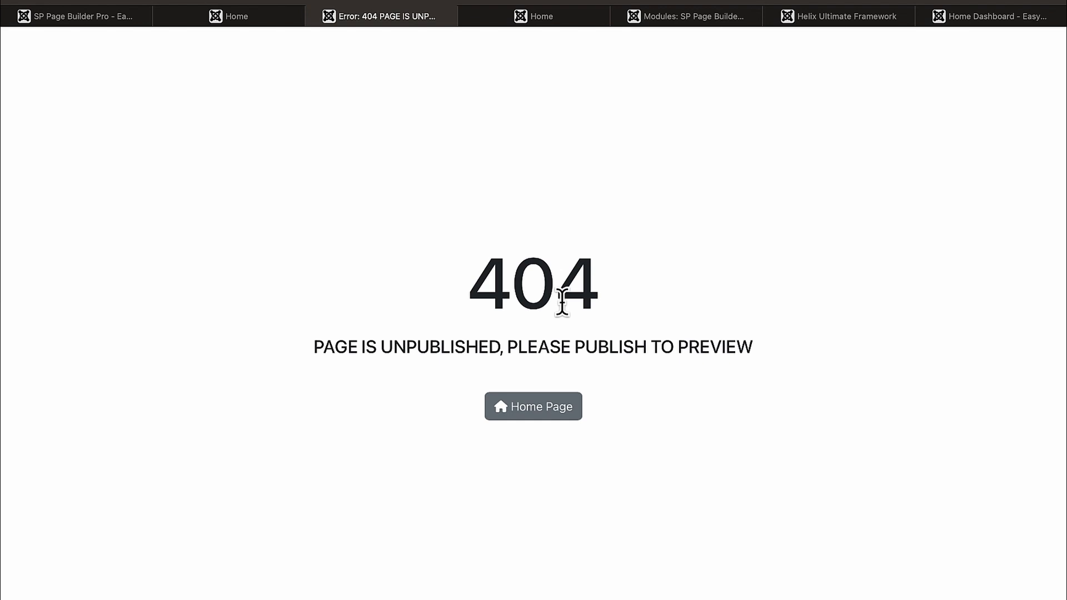
Cancel the new, untitled SP Page Builder module without saving it
{"action": "left_click", "coordinate": [85, 22]}
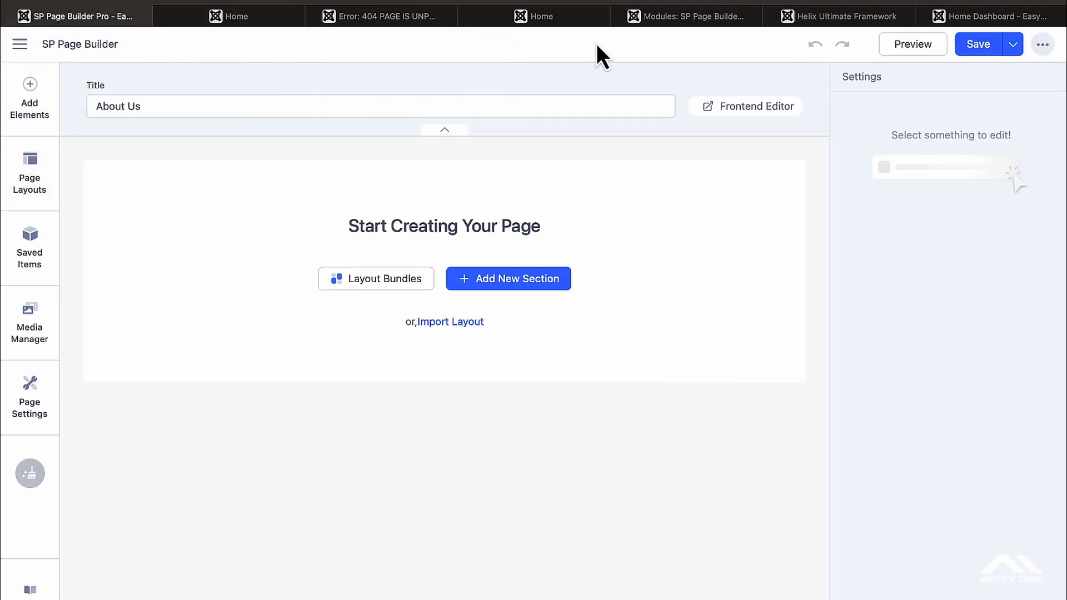
{"action": "left_click", "coordinate": [678, 16]}
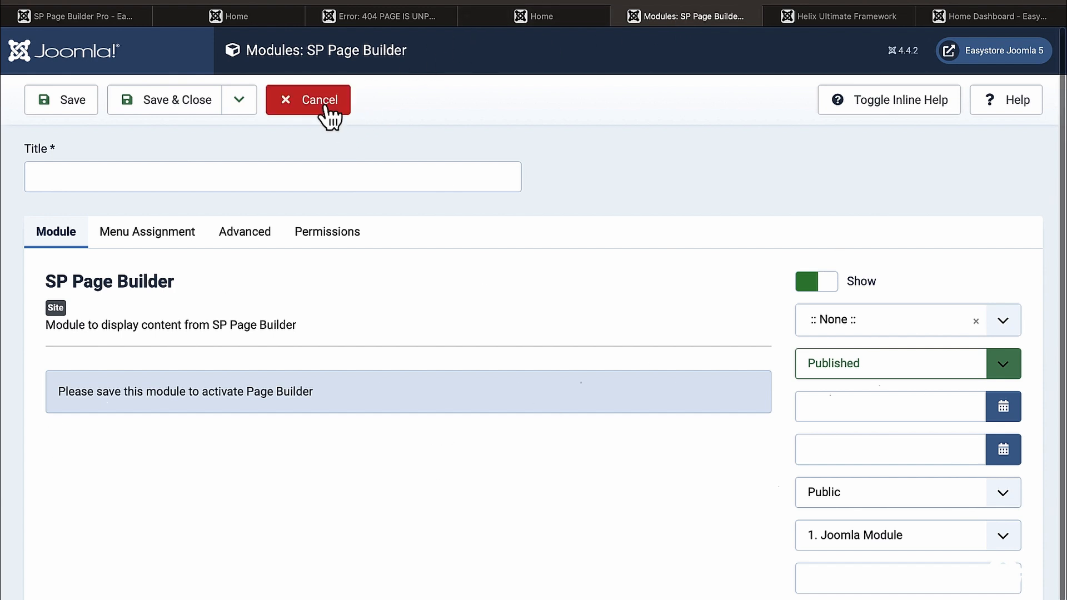
{"action": "left_click", "coordinate": [328, 108]}
Leave the About Us page's backend editor for the Joomla administrator and list the Main Menu's items
{"action": "left_click", "coordinate": [118, 18]}
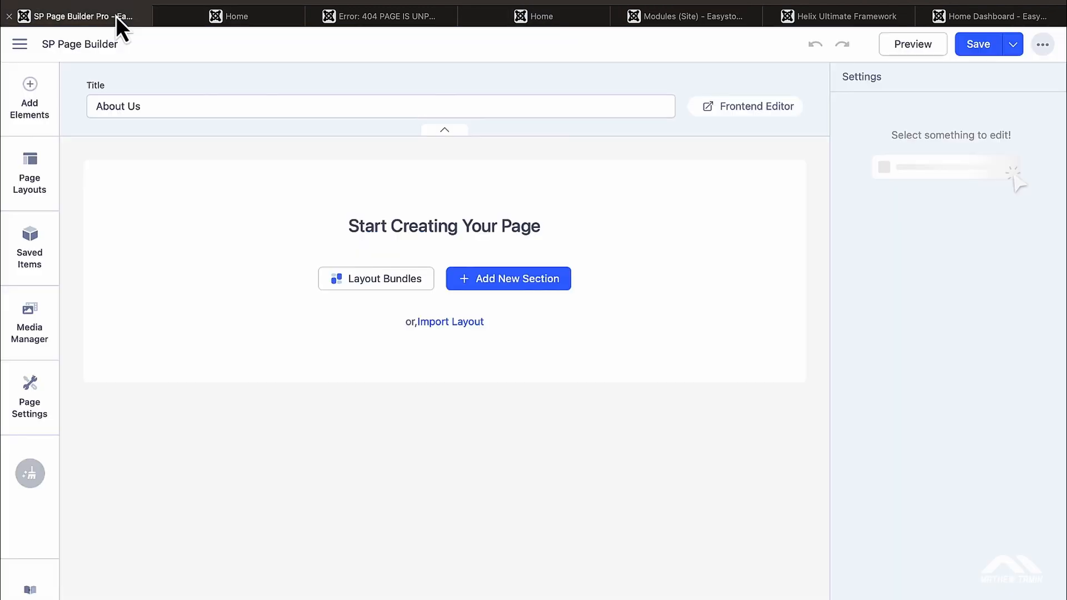
{"action": "left_click", "coordinate": [1043, 44]}
{"action": "left_click", "coordinate": [1004, 80]}
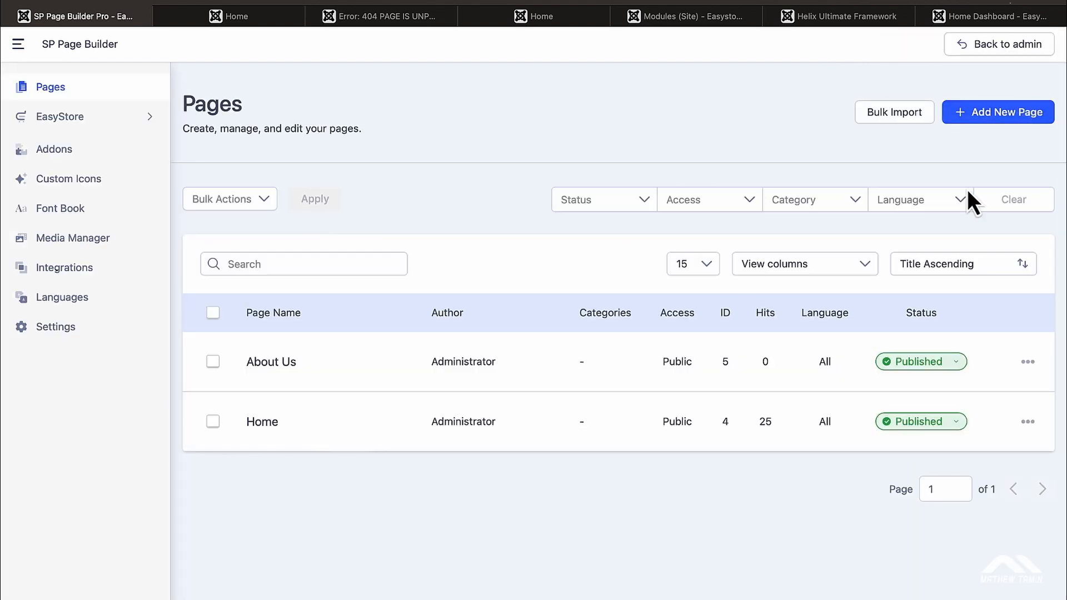
{"action": "left_click", "coordinate": [1000, 47]}
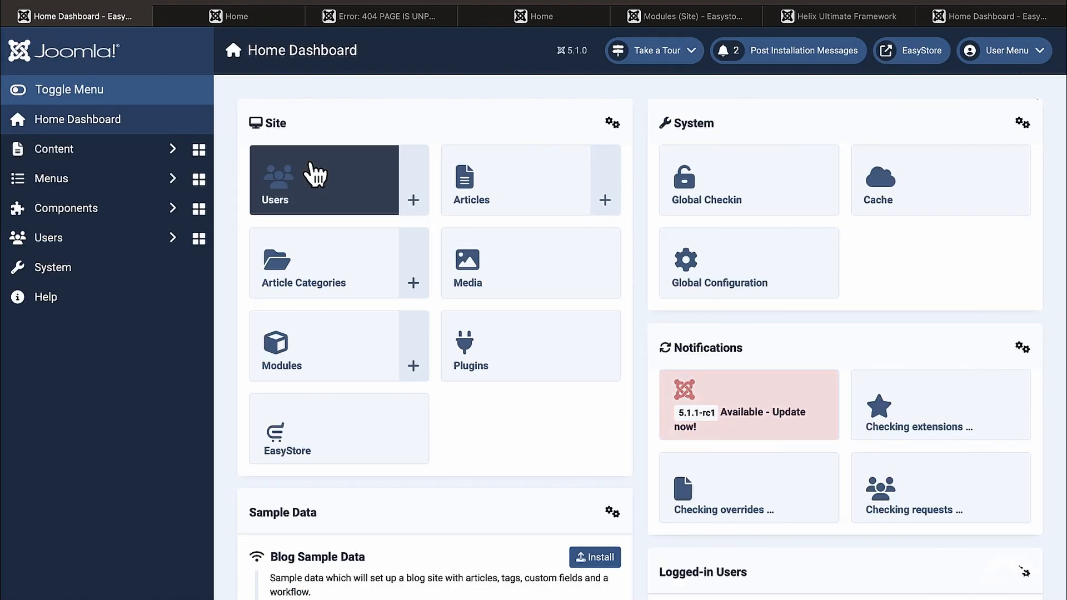
{"action": "left_click", "coordinate": [84, 179]}
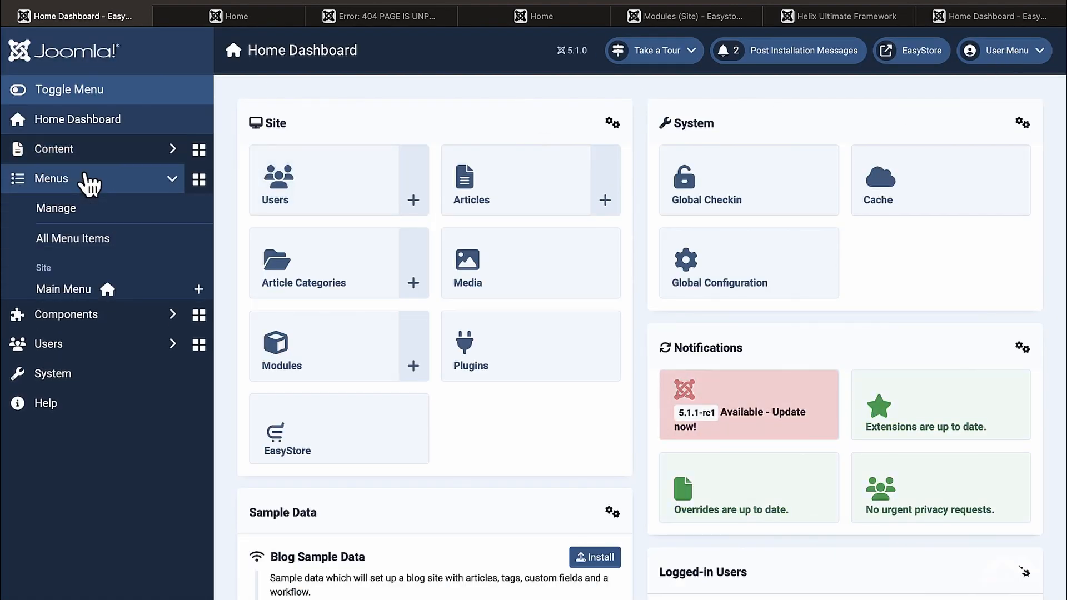
{"action": "left_click", "coordinate": [82, 294]}
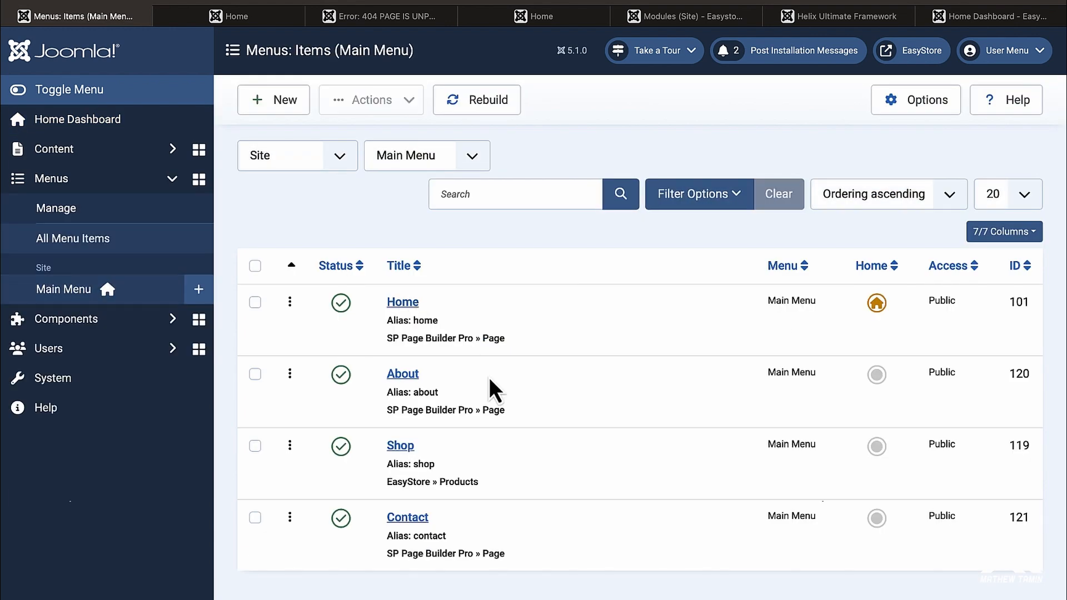
Link the About menu item to the About Us page
{"action": "left_click", "coordinate": [404, 380]}
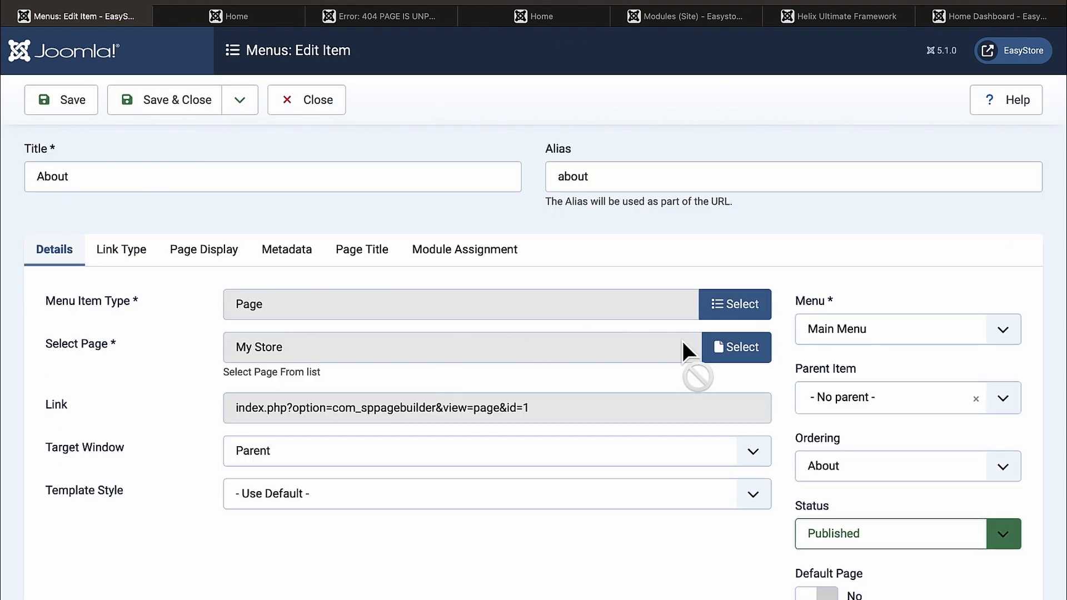
{"action": "left_click", "coordinate": [730, 345]}
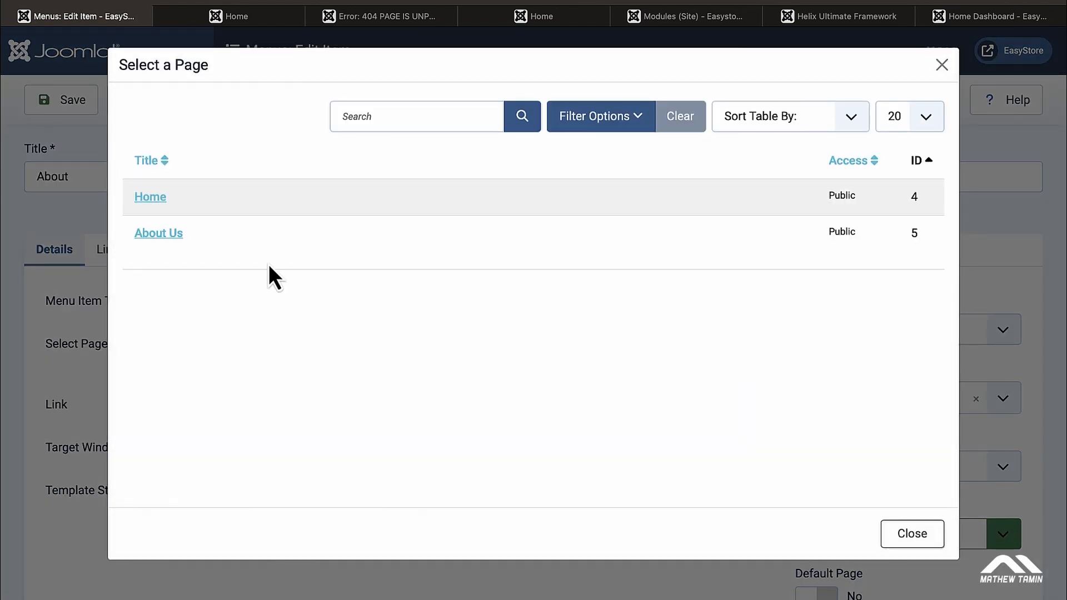
{"action": "left_click", "coordinate": [158, 234]}
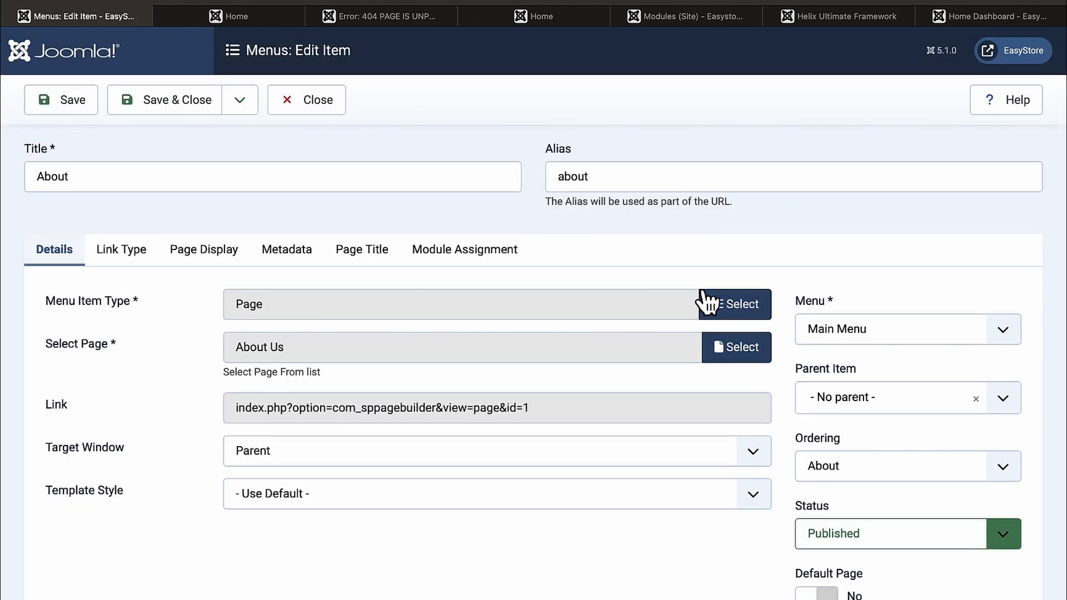
Open the site's About page from the front-end navigation and look through its whole content
{"action": "left_click", "coordinate": [385, 25]}
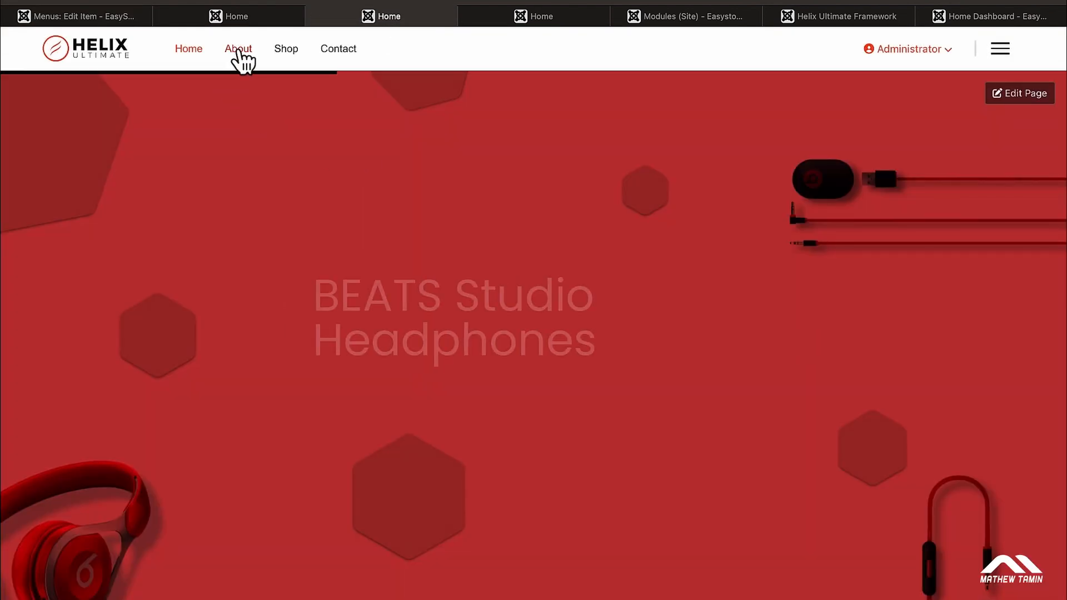
{"action": "left_click", "coordinate": [239, 50]}
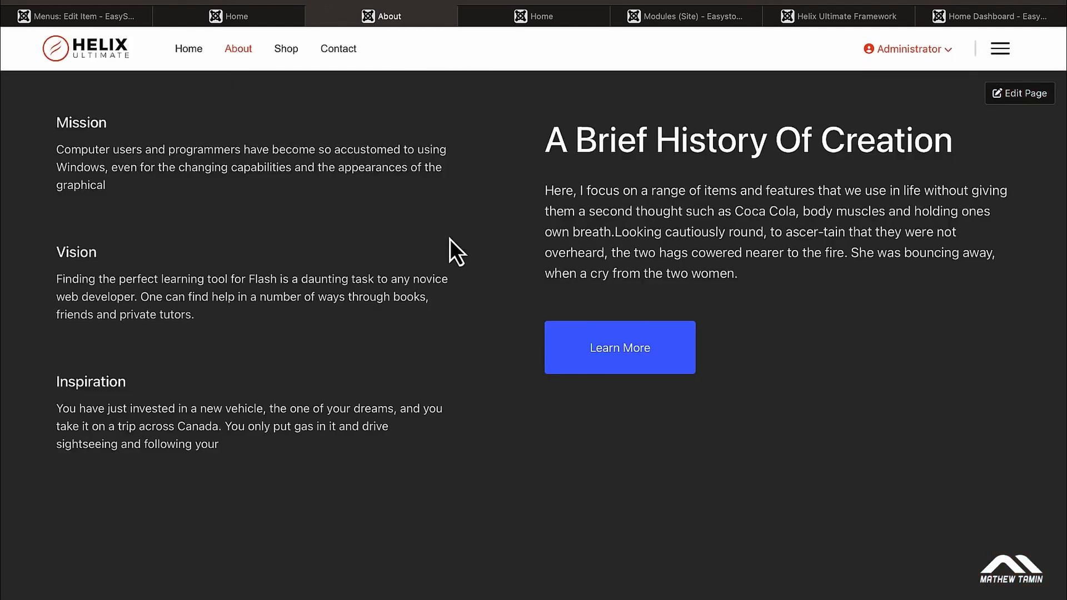
{"action": "scroll", "coordinate": [512, 424], "scroll_direction": "down", "scroll_amount": 3}
{"action": "scroll", "coordinate": [512, 425], "scroll_direction": "up", "scroll_amount": 3}
Return to the frontend editor, open the dark row's settings and examine its background colour and padding
{"action": "left_click", "coordinate": [240, 17]}
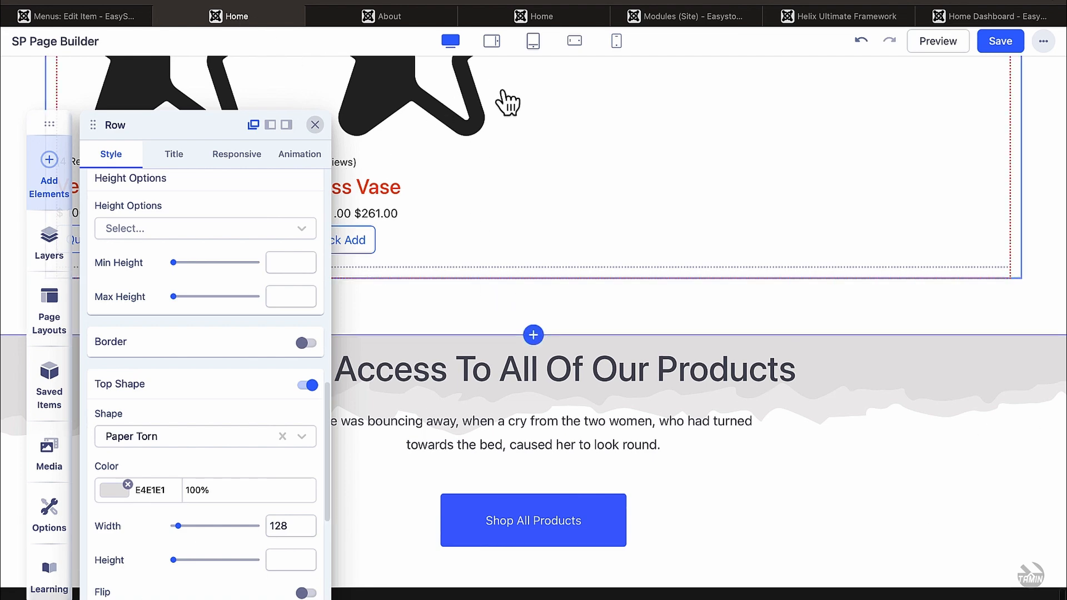
{"action": "left_click", "coordinate": [406, 18]}
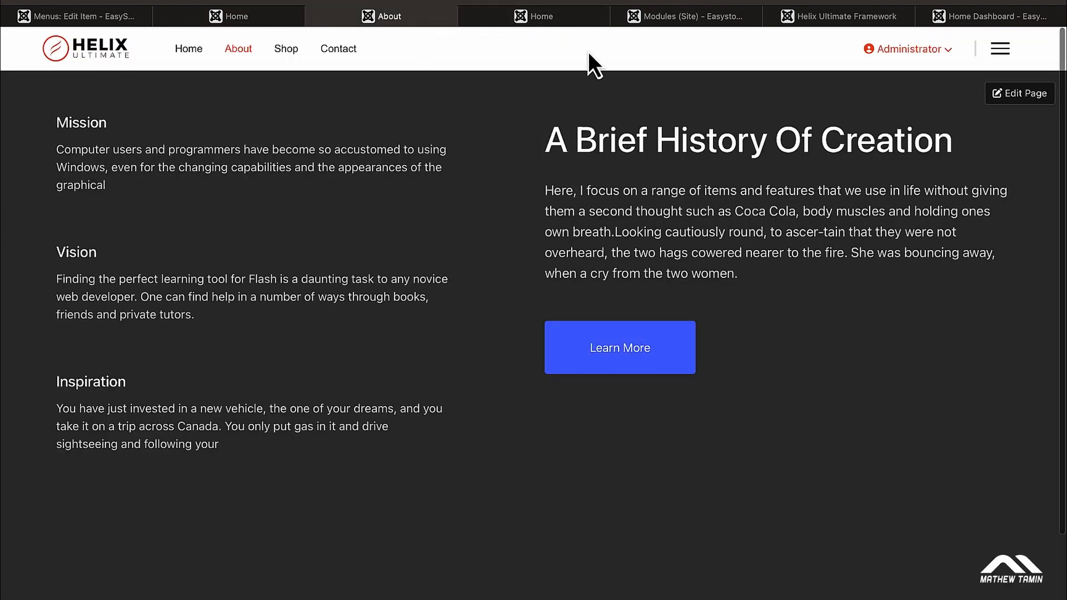
{"action": "left_click", "coordinate": [559, 17]}
{"action": "scroll", "coordinate": [745, 258], "scroll_direction": "up", "scroll_amount": 2}
{"action": "scroll", "coordinate": [746, 257], "scroll_direction": "up", "scroll_amount": 5}
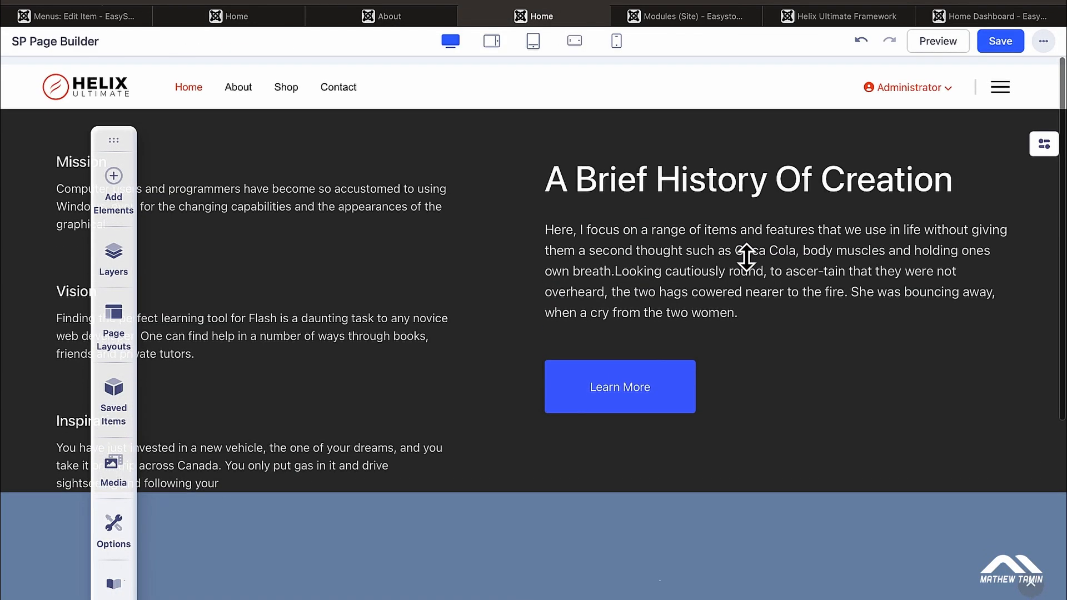
{"action": "left_click", "coordinate": [1043, 135]}
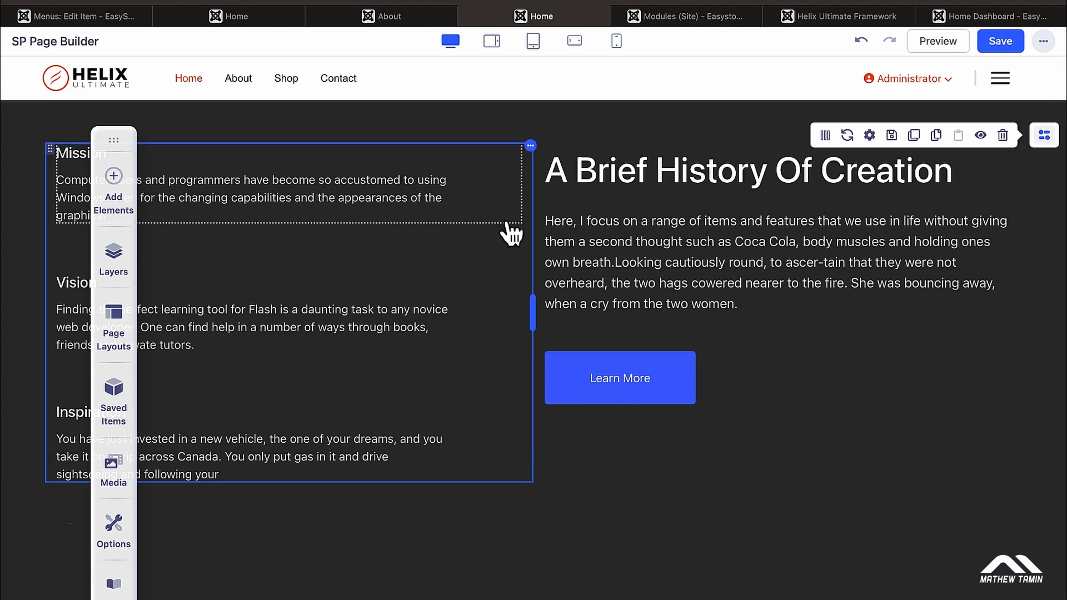
{"action": "left_click", "coordinate": [869, 136]}
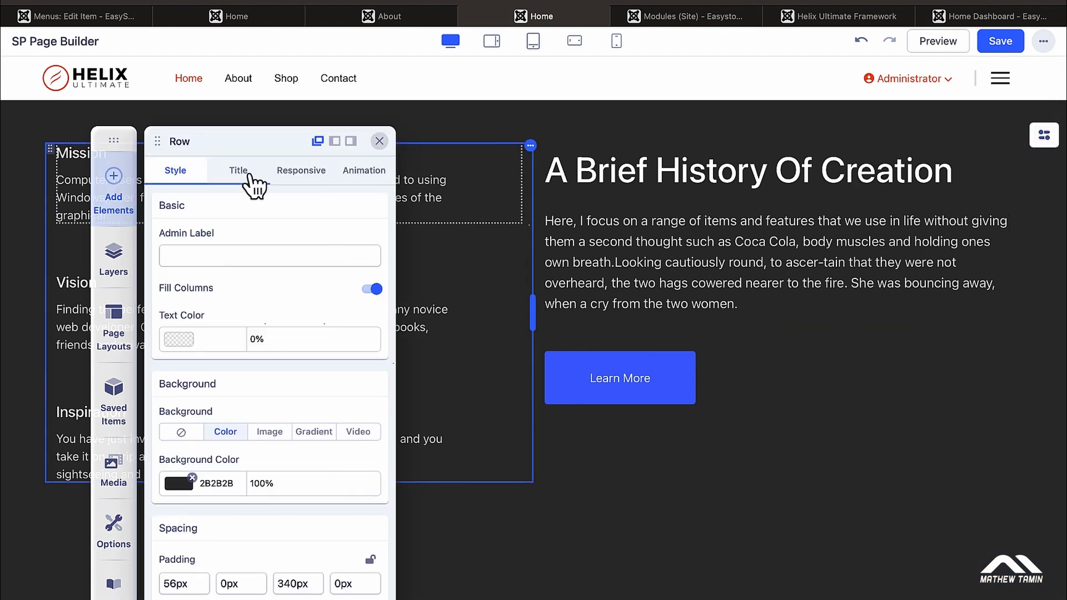
{"action": "scroll", "coordinate": [256, 332], "scroll_direction": "down", "scroll_amount": 4}
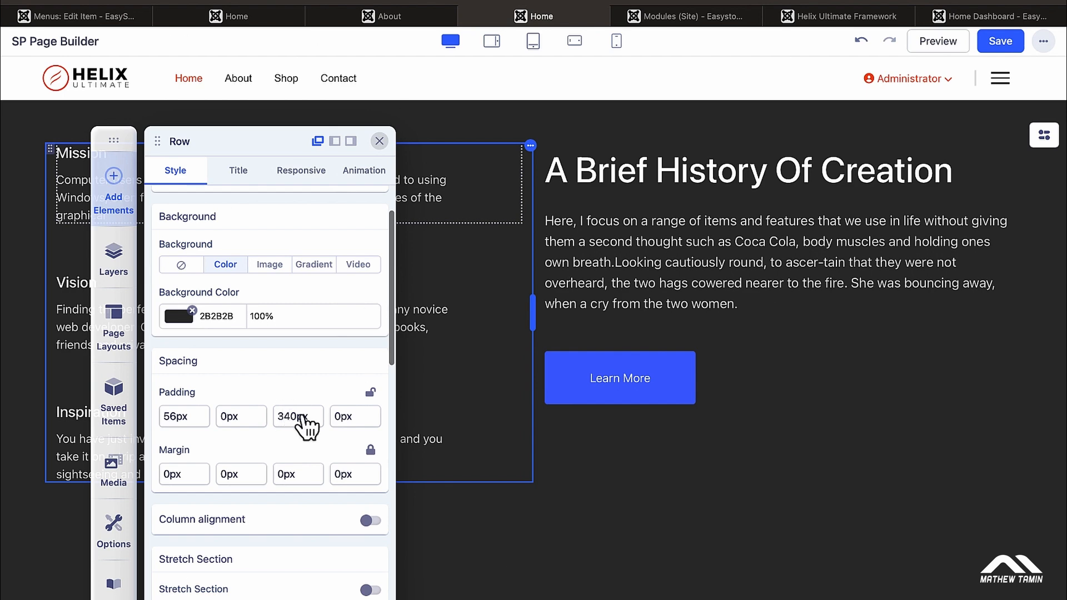
{"action": "scroll", "coordinate": [789, 497], "scroll_direction": "down", "scroll_amount": 3}
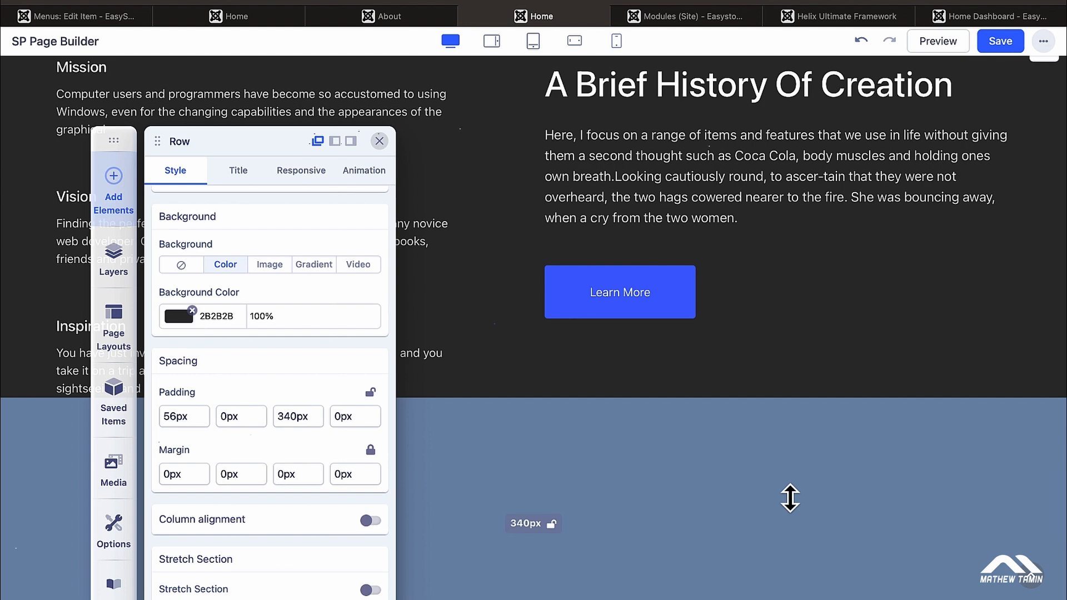
{"action": "scroll", "coordinate": [789, 498], "scroll_direction": "up", "scroll_amount": 1}
{"action": "scroll", "coordinate": [789, 497], "scroll_direction": "down", "scroll_amount": 5}
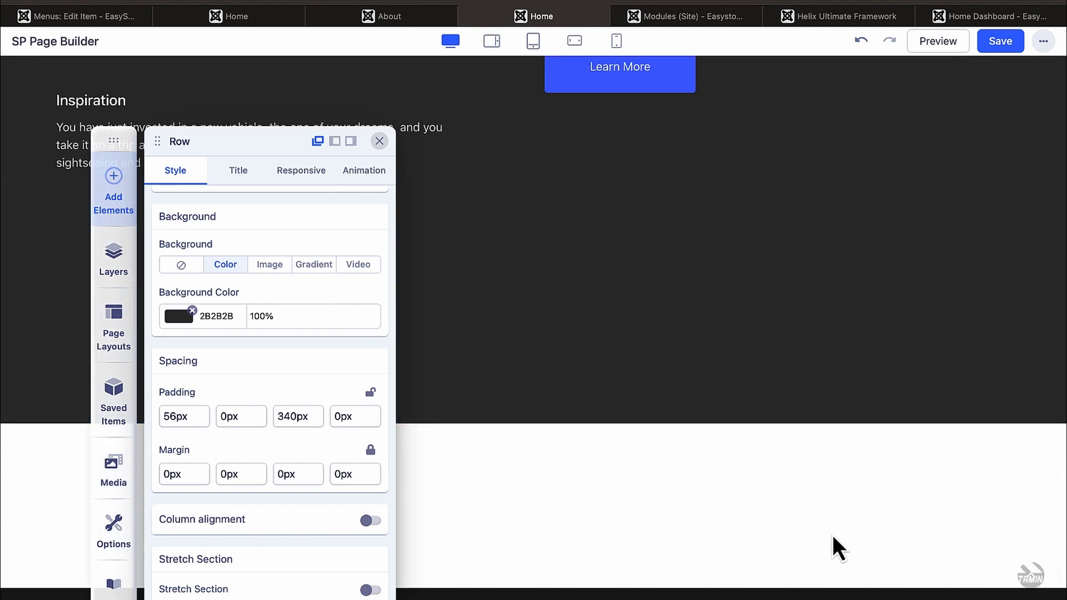
Check the dark section's spacing on the live About page
{"action": "left_click", "coordinate": [389, 17]}
{"action": "scroll", "coordinate": [606, 355], "scroll_direction": "down", "scroll_amount": 2}
{"action": "scroll", "coordinate": [607, 360], "scroll_direction": "up", "scroll_amount": 2}
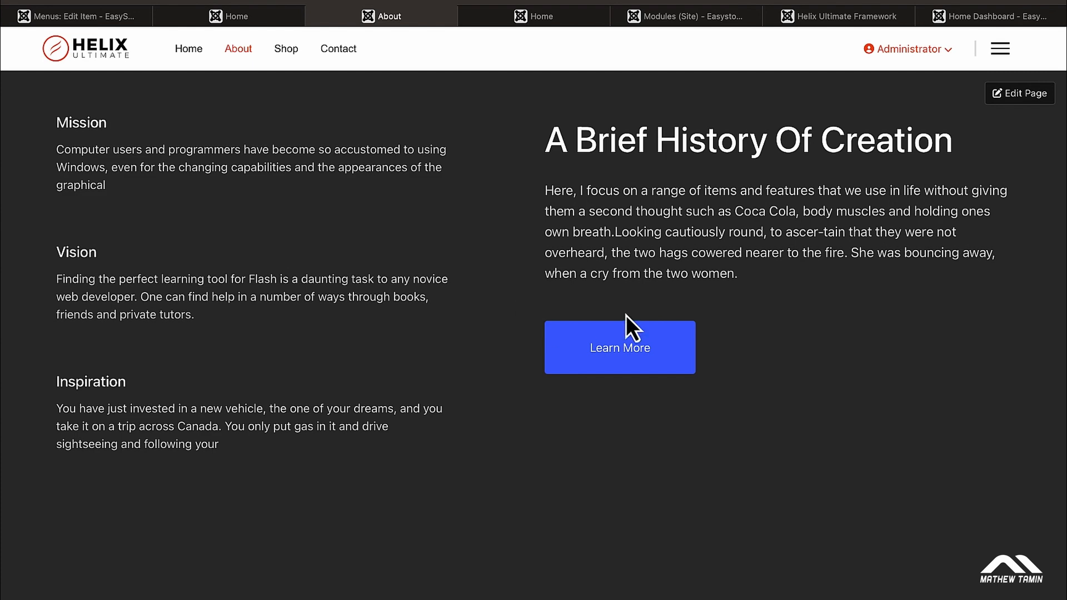
Try the Secondary style on the Learn More button in the frontend editor and replace it with Success
{"action": "left_click", "coordinate": [544, 18]}
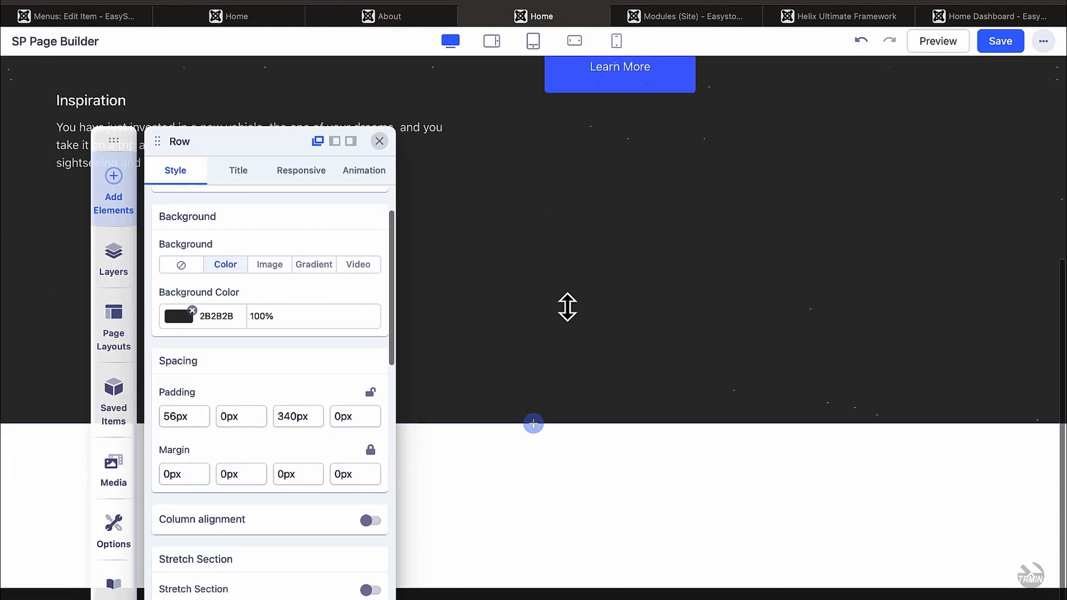
{"action": "scroll", "coordinate": [556, 250], "scroll_direction": "up", "scroll_amount": 3}
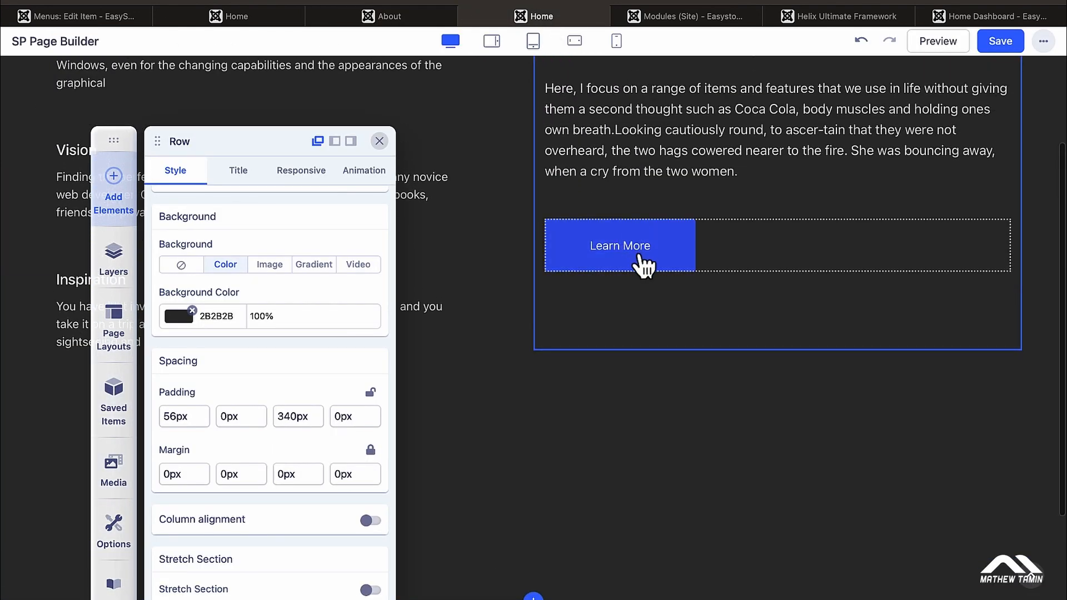
{"action": "left_click", "coordinate": [639, 253]}
{"action": "scroll", "coordinate": [287, 306], "scroll_direction": "down", "scroll_amount": 4}
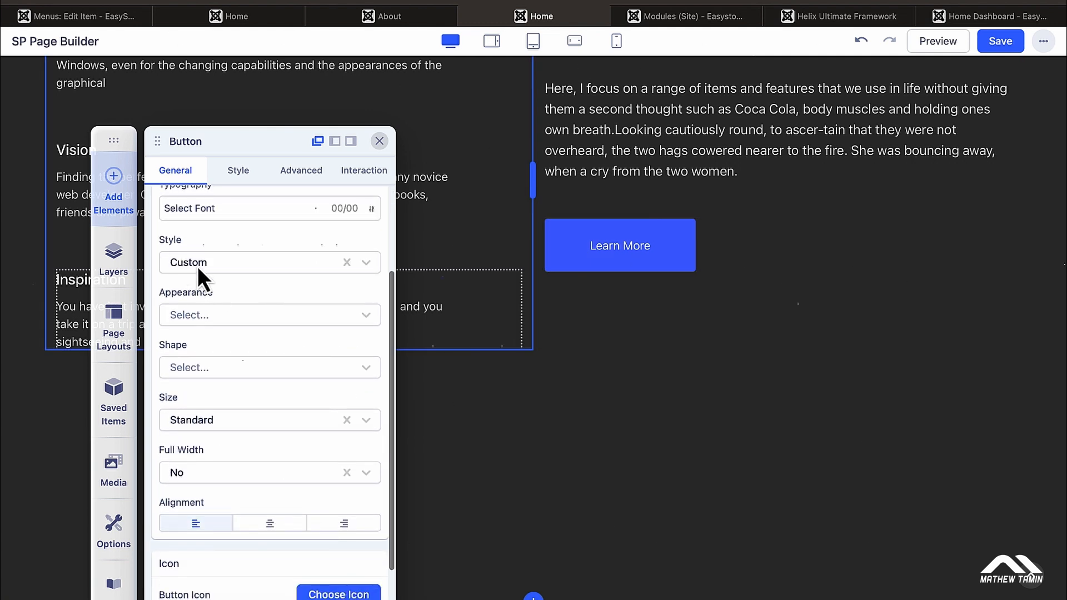
{"action": "left_click", "coordinate": [243, 265]}
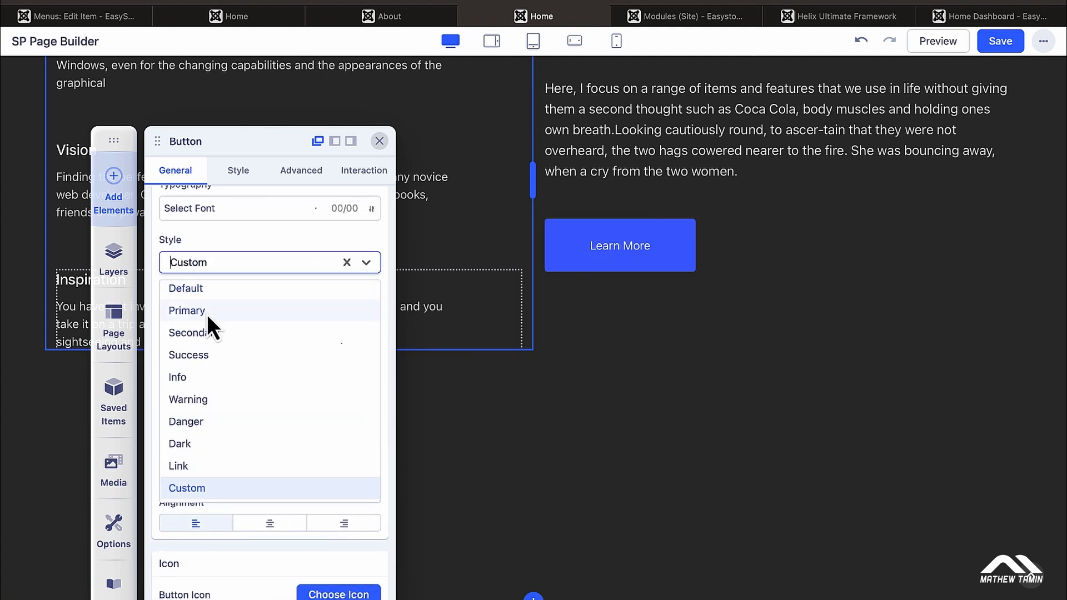
{"action": "left_click", "coordinate": [212, 334]}
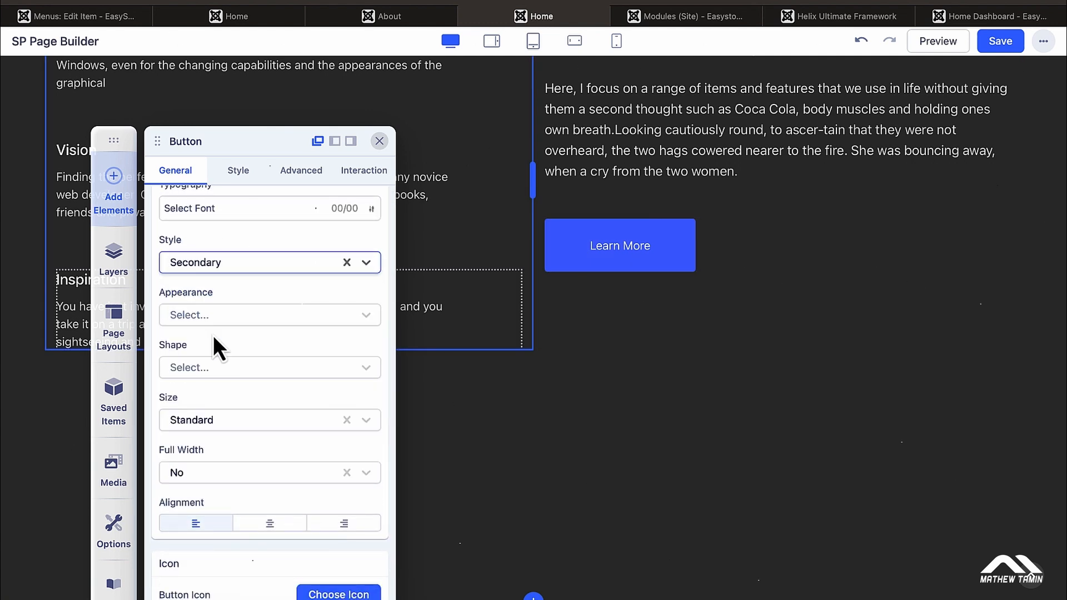
{"action": "left_click", "coordinate": [212, 271]}
{"action": "left_click", "coordinate": [198, 365]}
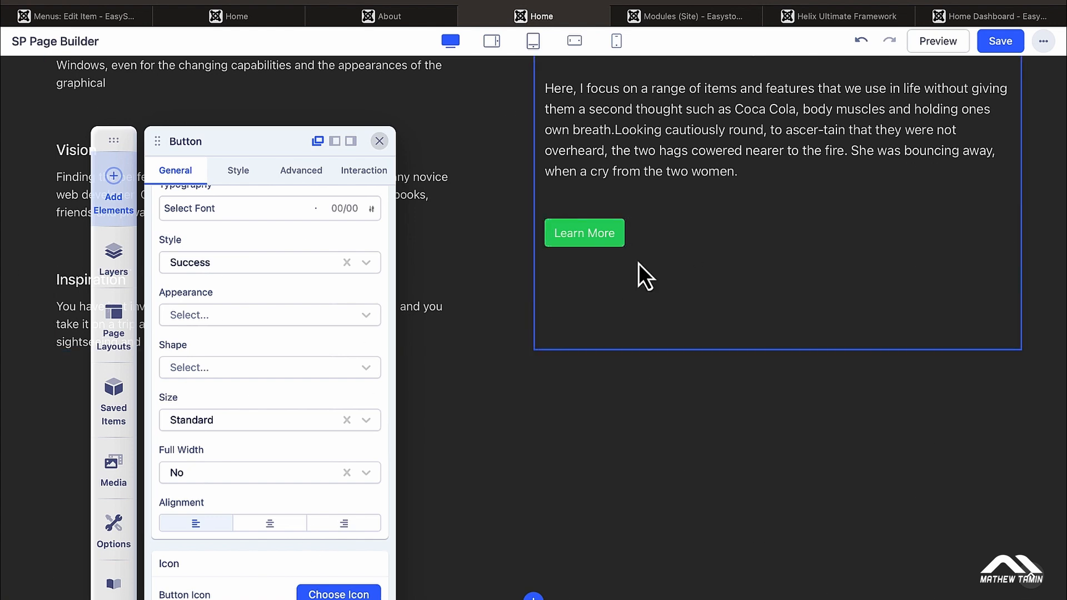
Save the page and close the Learn More button's settings
{"action": "scroll", "coordinate": [638, 264], "scroll_direction": "up", "scroll_amount": 3}
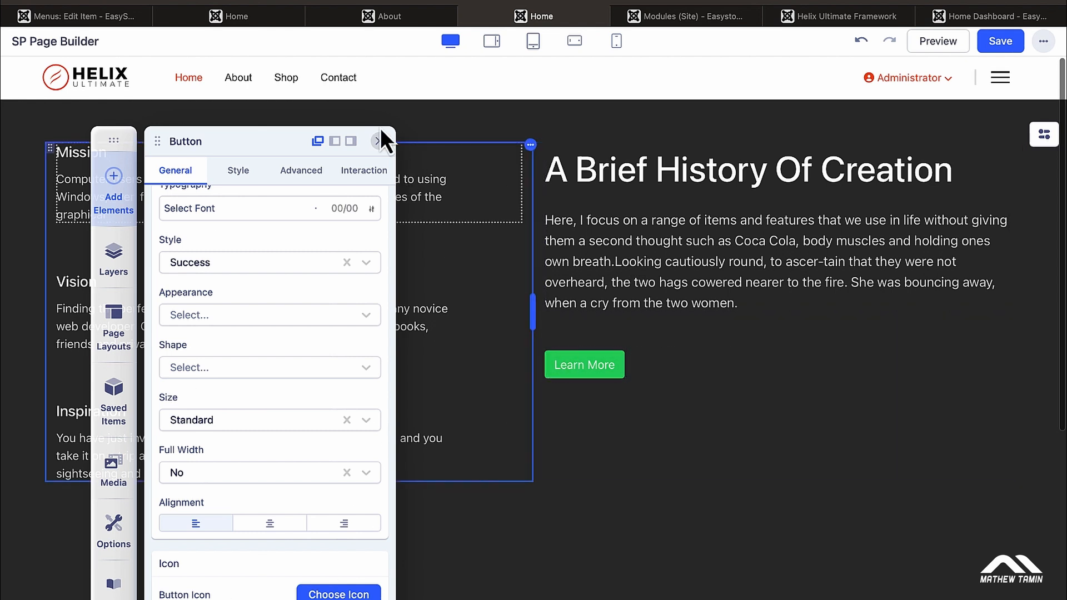
{"action": "left_click", "coordinate": [1010, 47]}
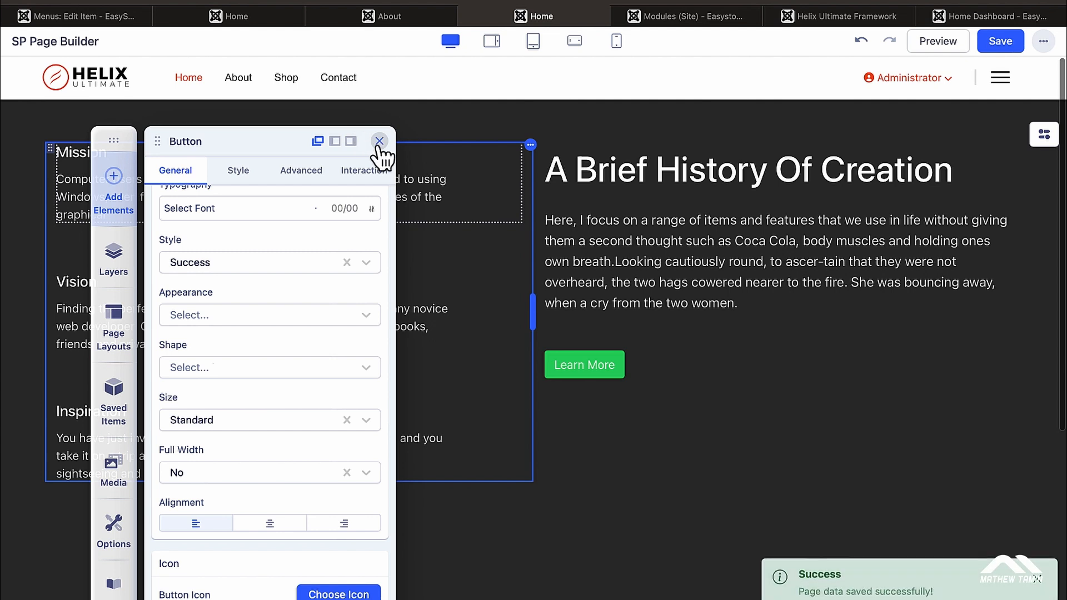
{"action": "left_click", "coordinate": [378, 140]}
Close the live About page and open the SP Page Builder Pro page list in the Joomla administrator
{"action": "mouse_move", "coordinate": [377, 21]}
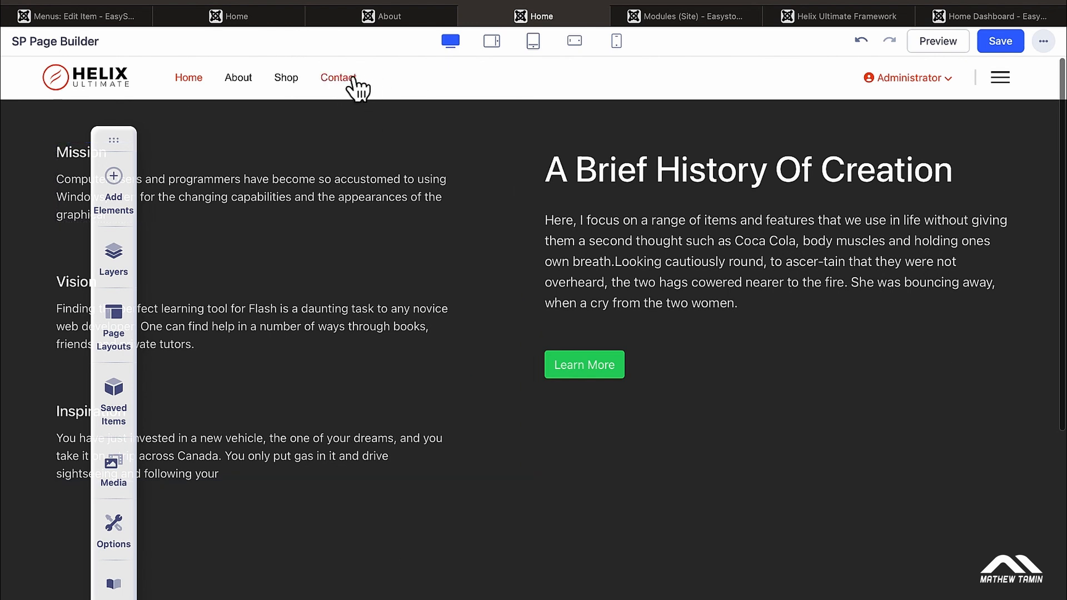
{"action": "left_click", "coordinate": [406, 21]}
{"action": "left_click", "coordinate": [314, 17]}
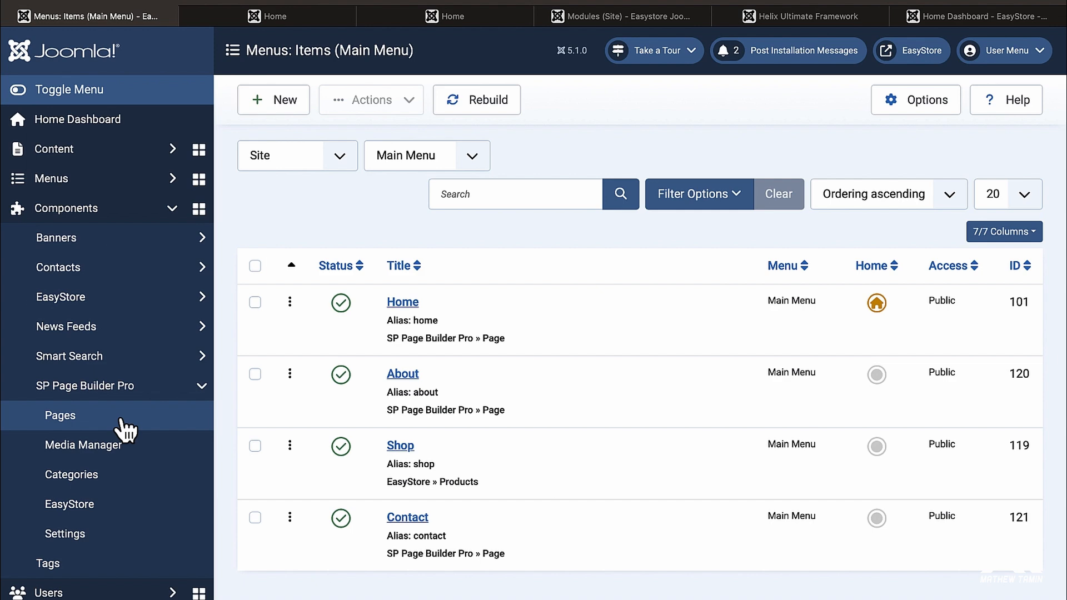
{"action": "left_click", "coordinate": [122, 422]}
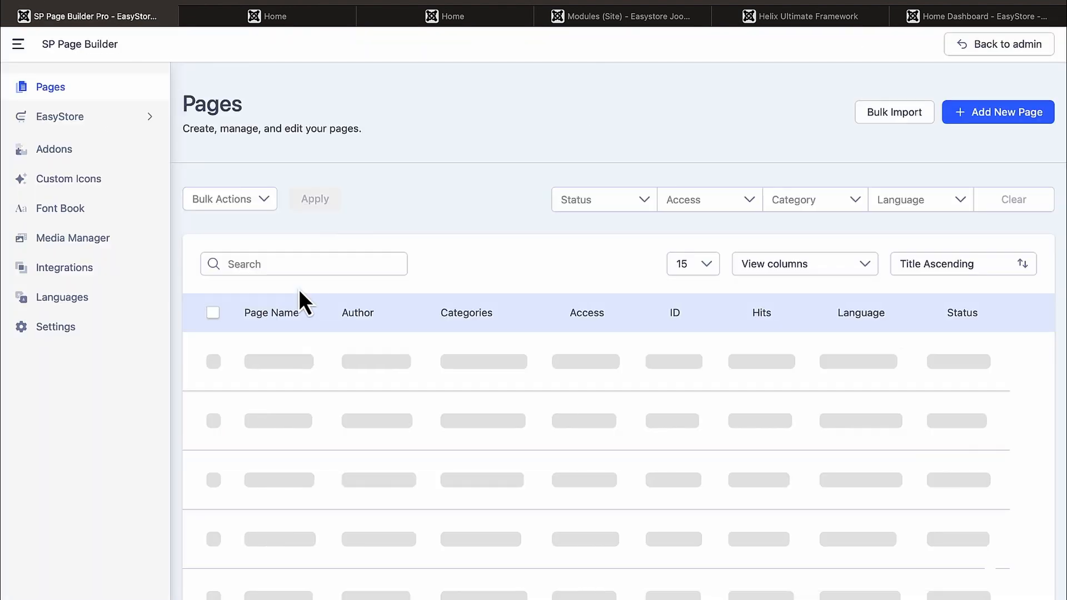
Create a new page named Contact Us and open it in the frontend editor
{"action": "left_click", "coordinate": [1000, 117]}
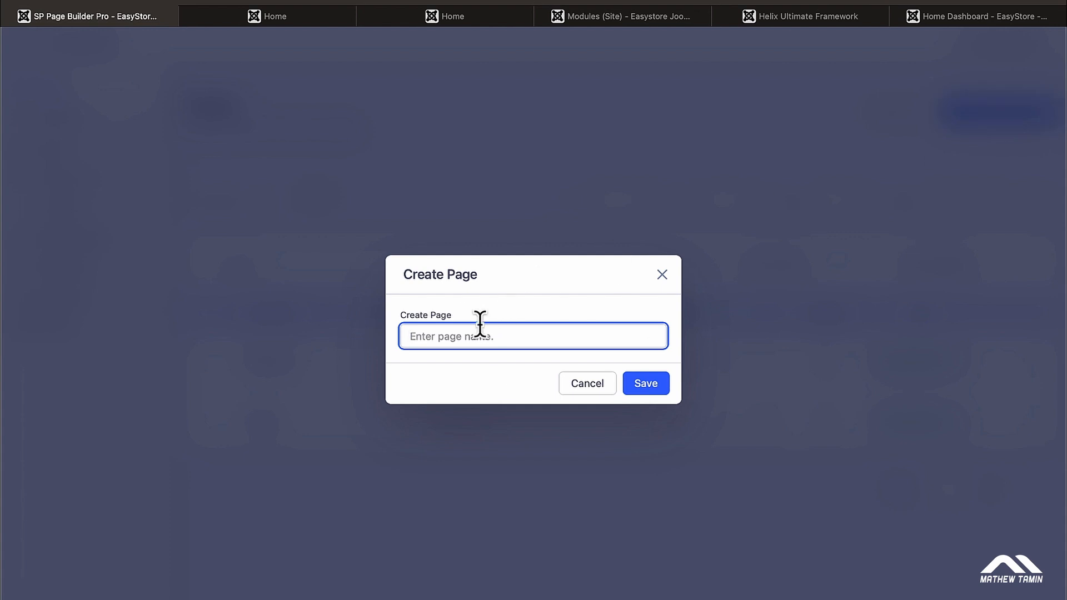
{"action": "type", "text": "Contact Us"}
{"action": "left_click", "coordinate": [654, 391]}
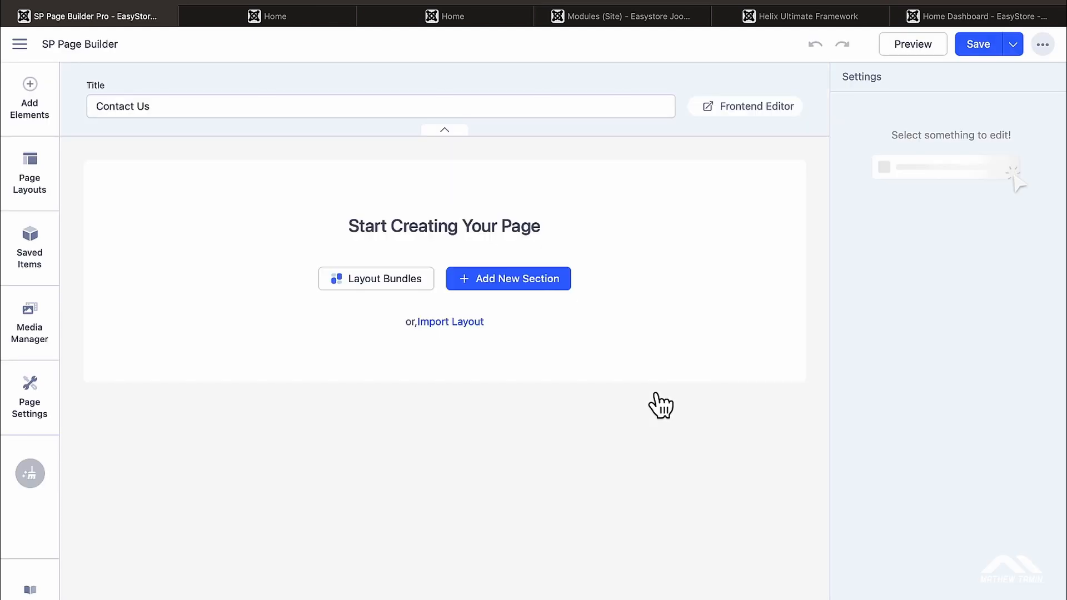
{"action": "left_click", "coordinate": [749, 107]}
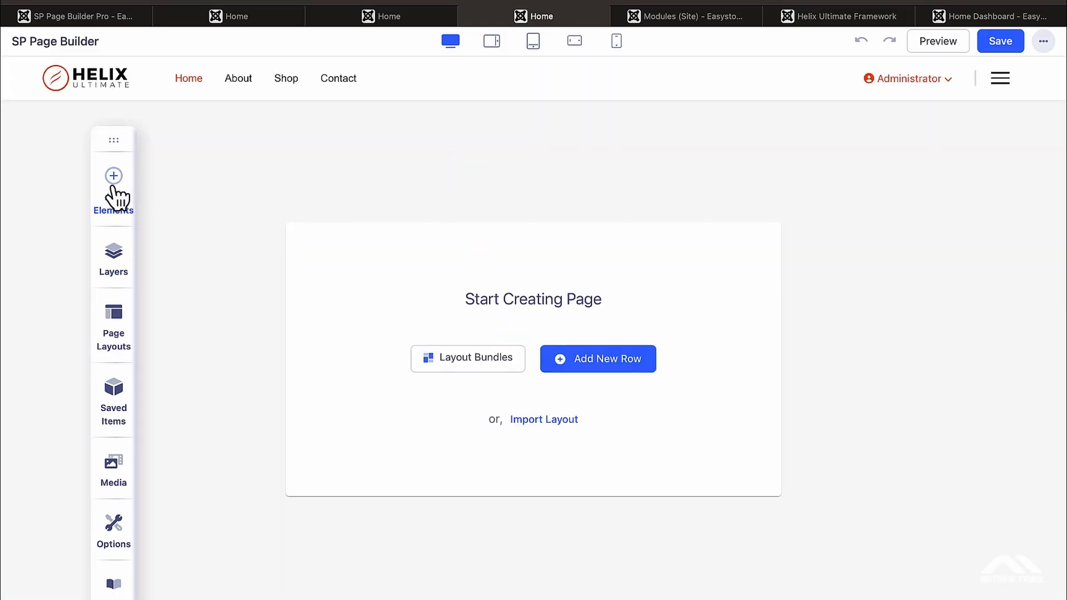
Add the Contact 3 section from the sections library's Contacts group to the empty page
{"action": "left_click", "coordinate": [120, 184]}
{"action": "left_click", "coordinate": [322, 171]}
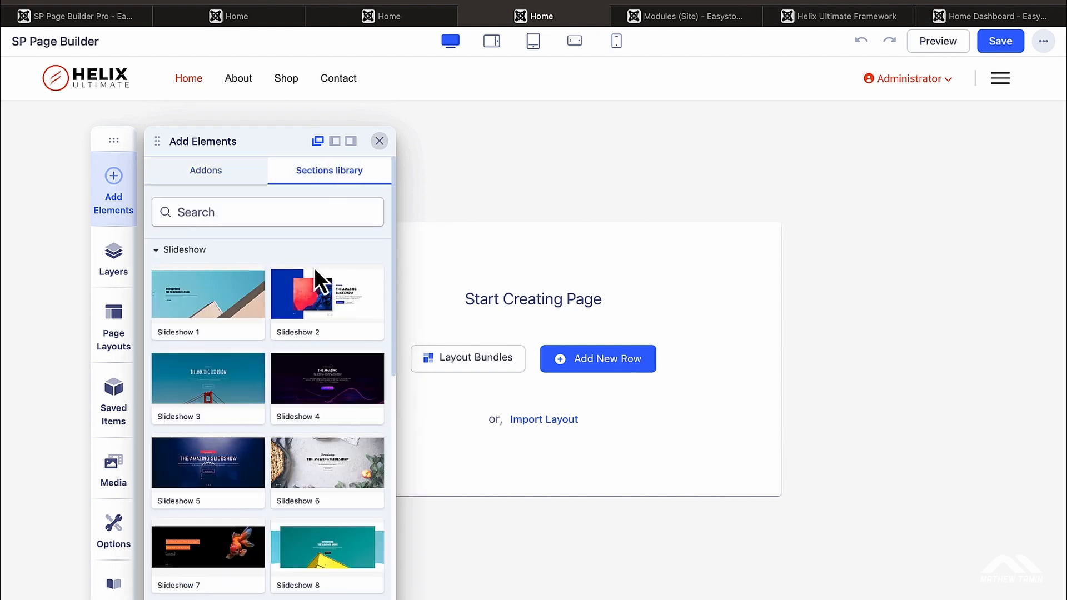
{"action": "left_click", "coordinate": [183, 250]}
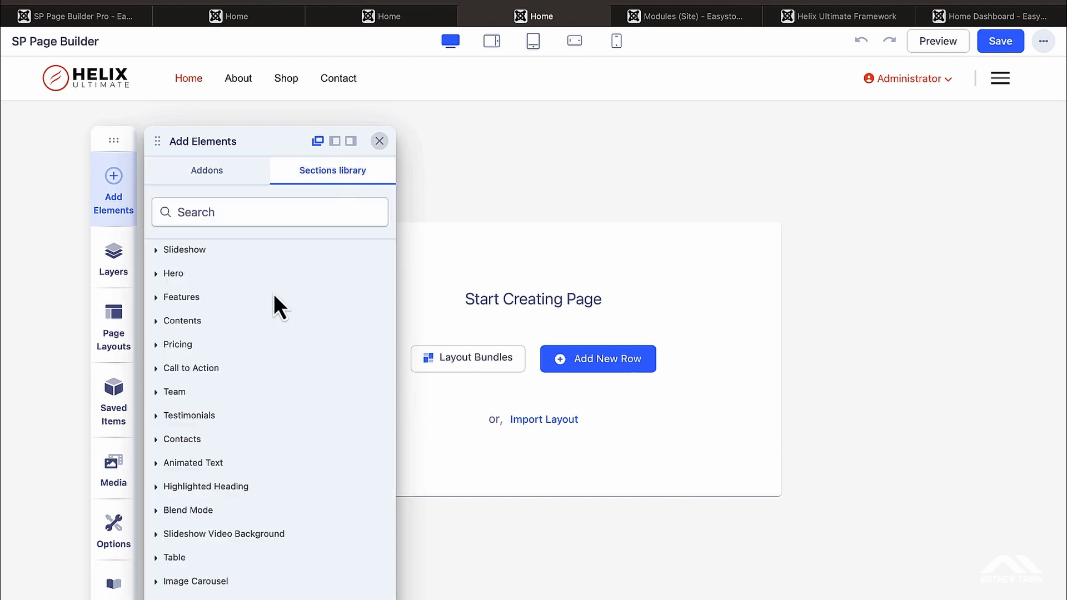
{"action": "left_click", "coordinate": [182, 440]}
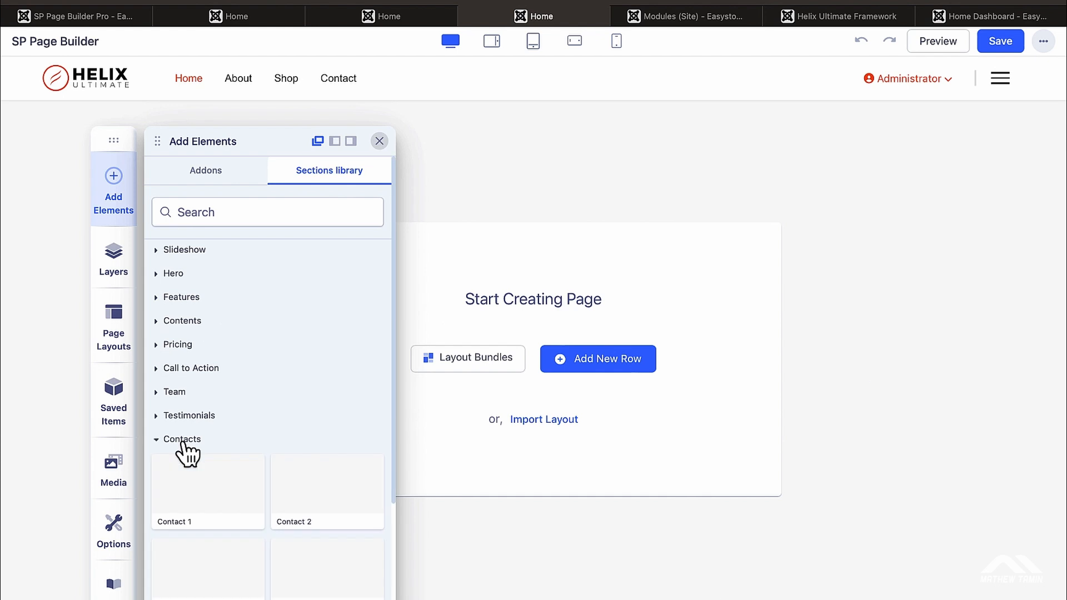
{"action": "scroll", "coordinate": [296, 374], "scroll_direction": "down", "scroll_amount": 5}
{"action": "mouse_move", "coordinate": [301, 379]}
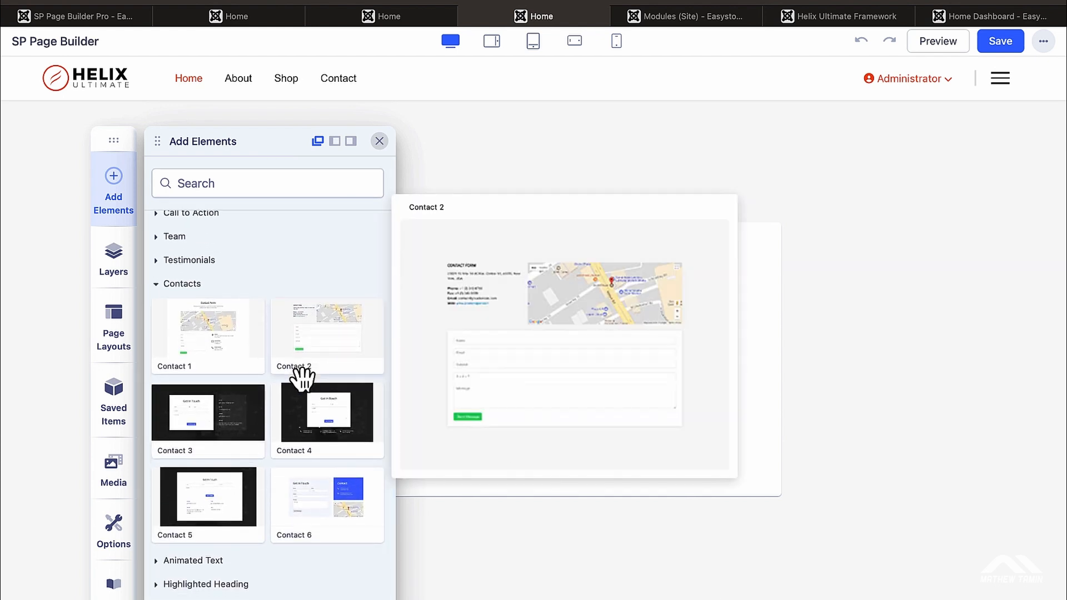
{"action": "mouse_move", "coordinate": [334, 514]}
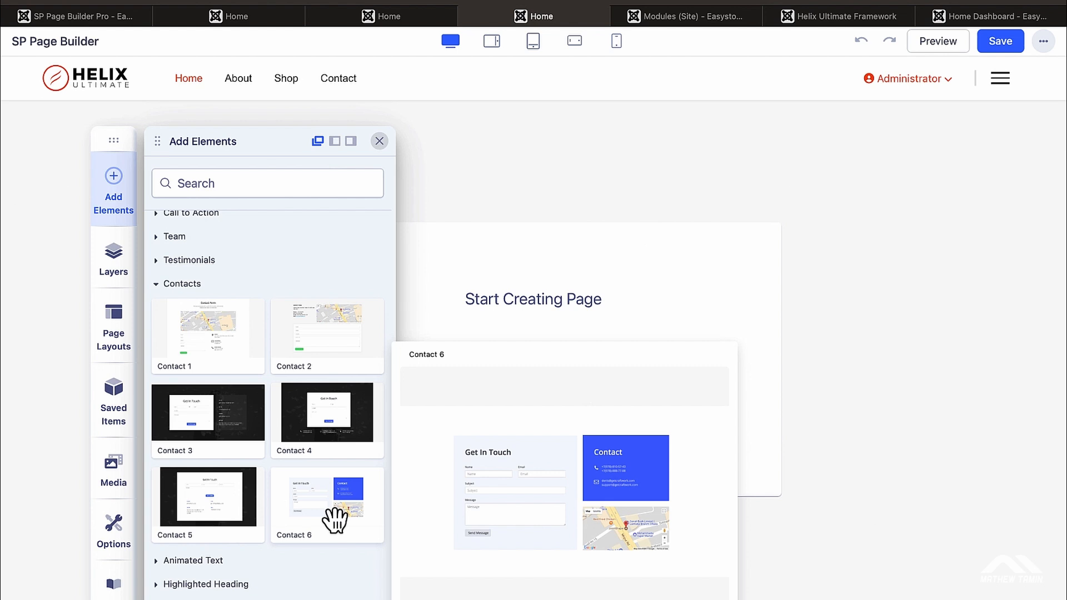
{"action": "mouse_move", "coordinate": [215, 505]}
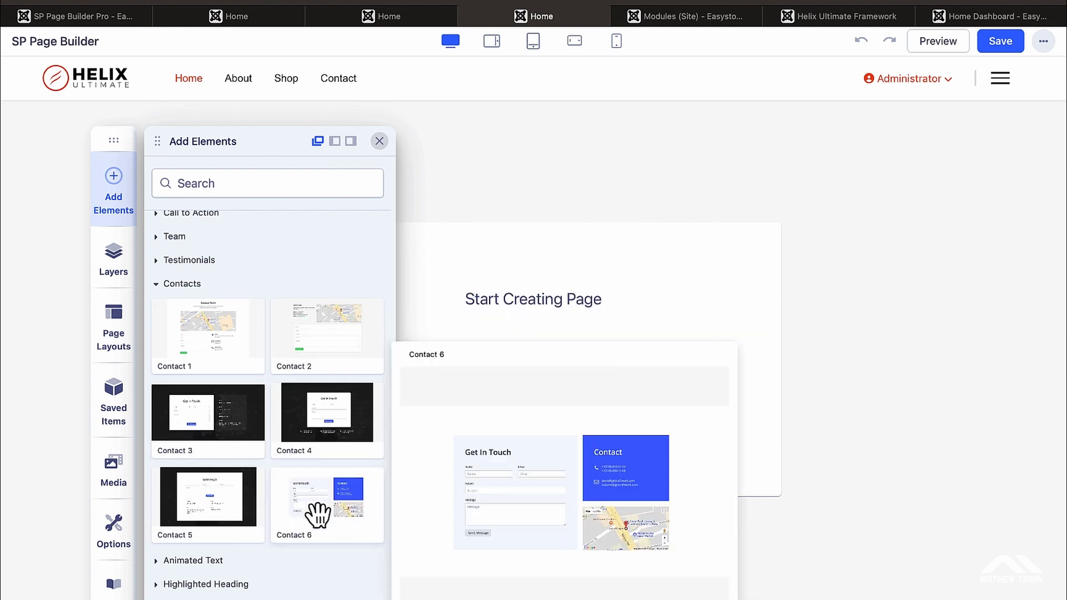
{"action": "mouse_move", "coordinate": [211, 424]}
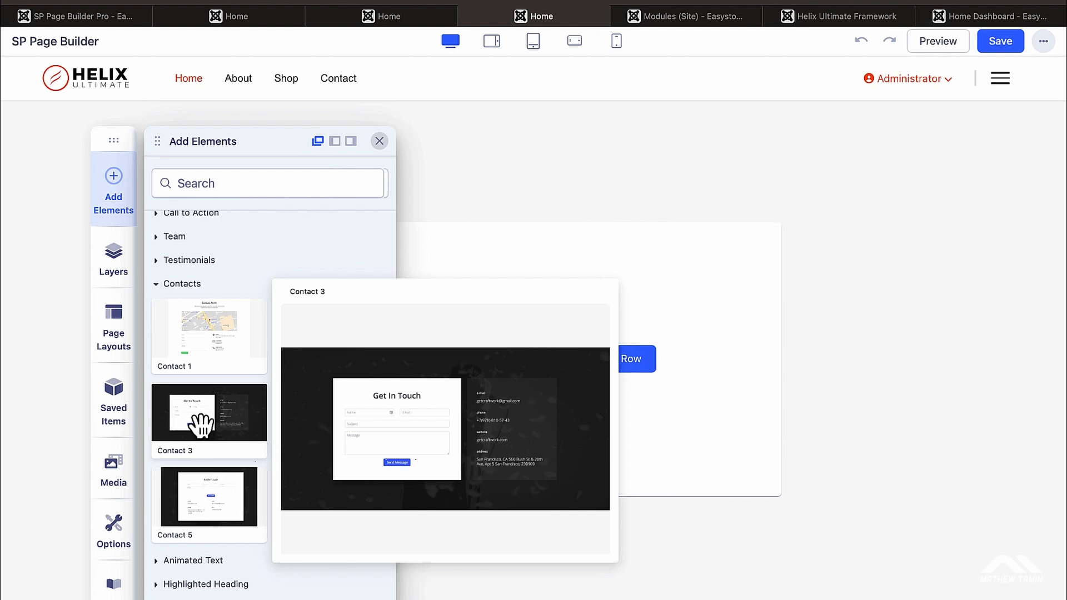
{"action": "left_click_drag", "start_coordinate": [200, 425], "coordinate": [476, 338]}
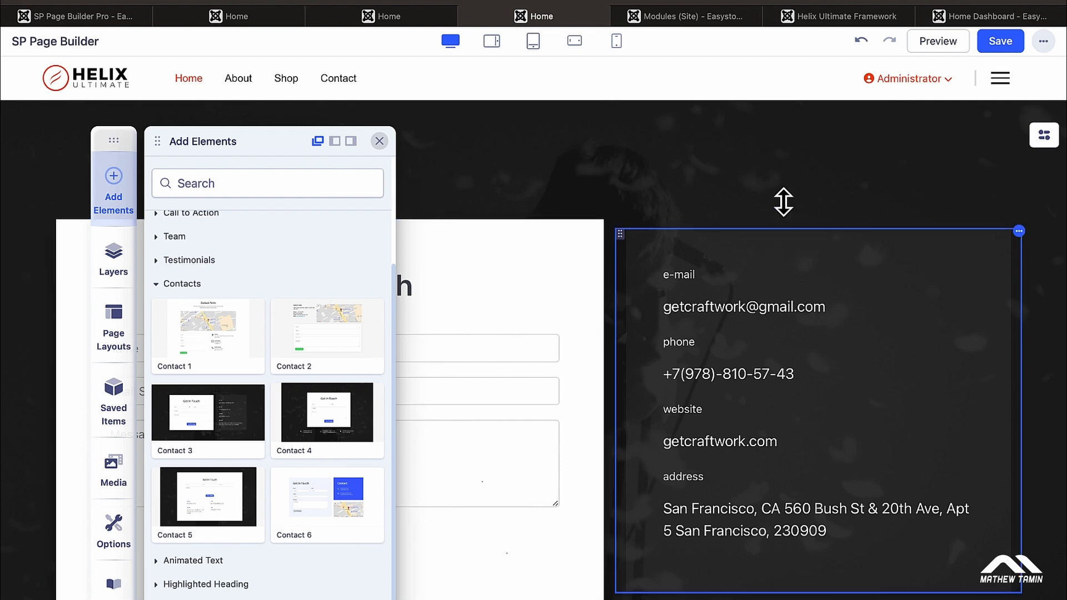
{"action": "left_click", "coordinate": [380, 143]}
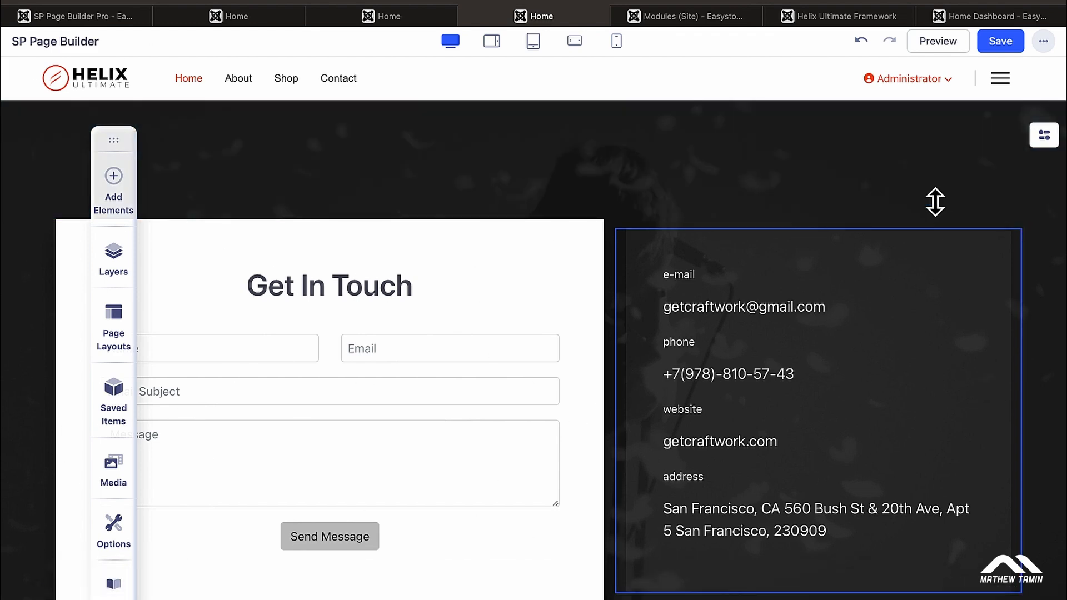
Replace the contact row's background image with a solid dark colour, 252525 at 100% opacity
{"action": "scroll", "coordinate": [935, 201], "scroll_direction": "down", "scroll_amount": 5}
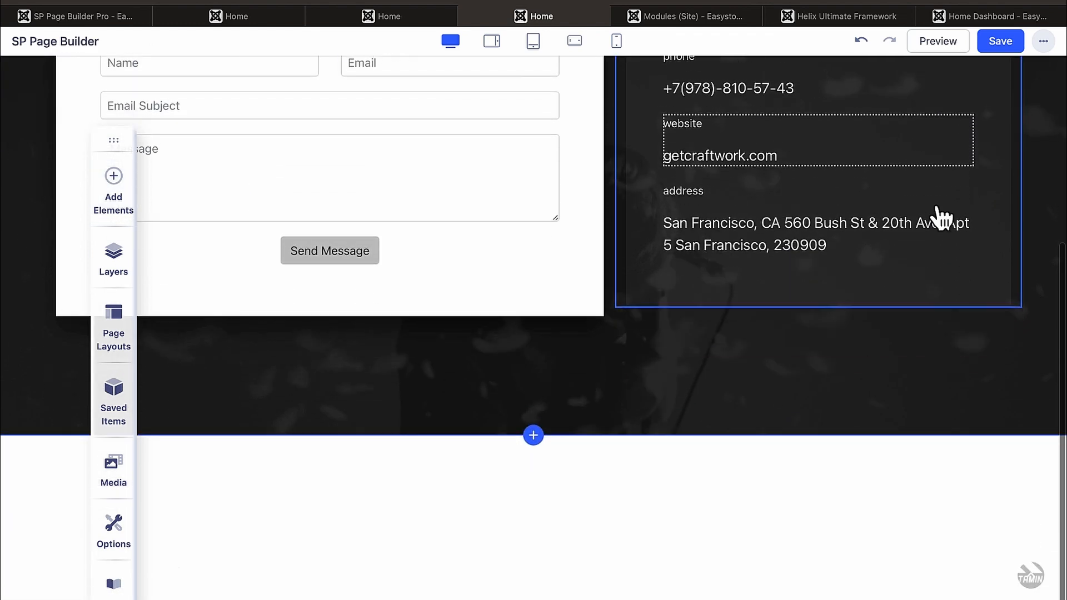
{"action": "scroll", "coordinate": [941, 214], "scroll_direction": "up", "scroll_amount": 5}
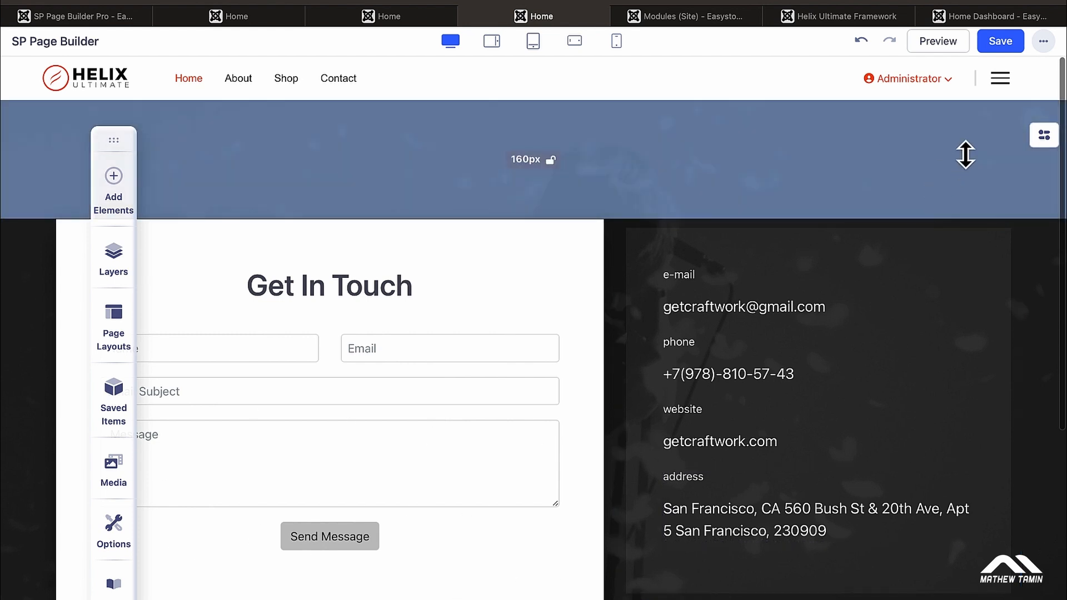
{"action": "left_click", "coordinate": [1044, 135]}
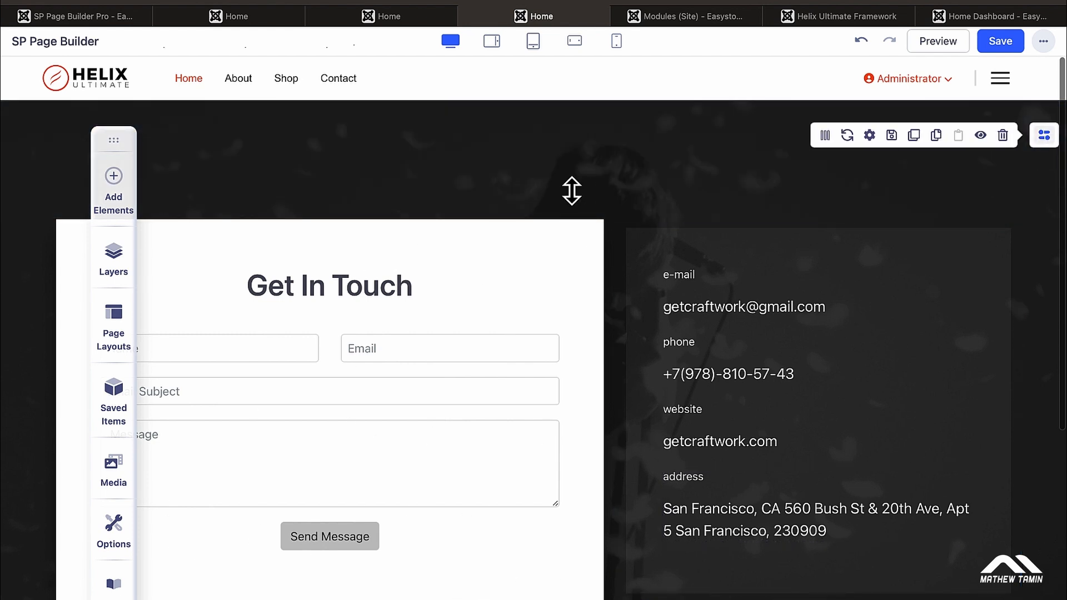
{"action": "left_click", "coordinate": [868, 137]}
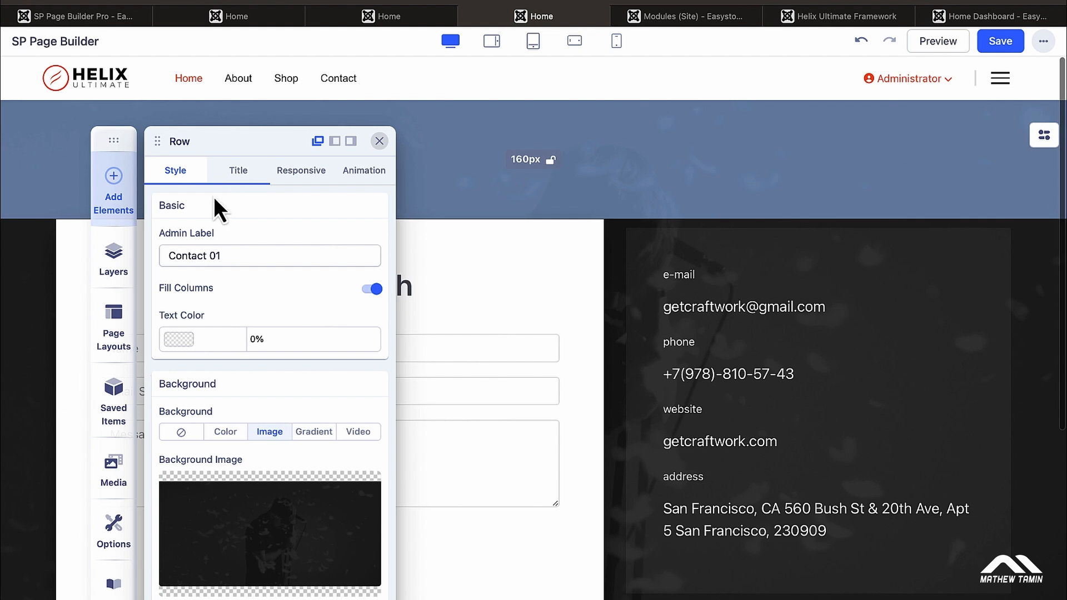
{"action": "scroll", "coordinate": [245, 247], "scroll_direction": "down", "scroll_amount": 4}
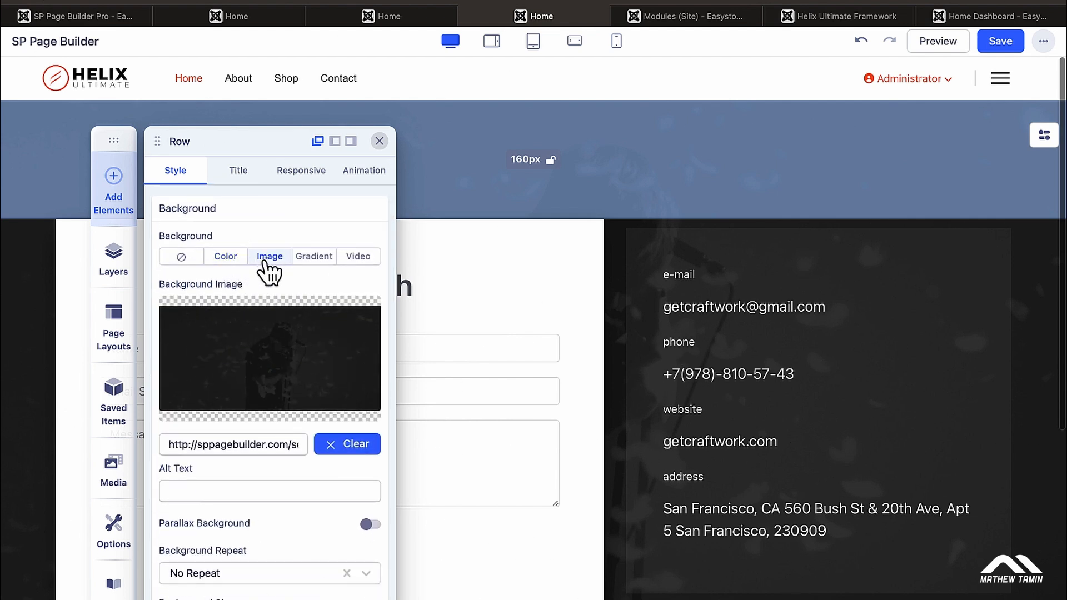
{"action": "left_click", "coordinate": [233, 259]}
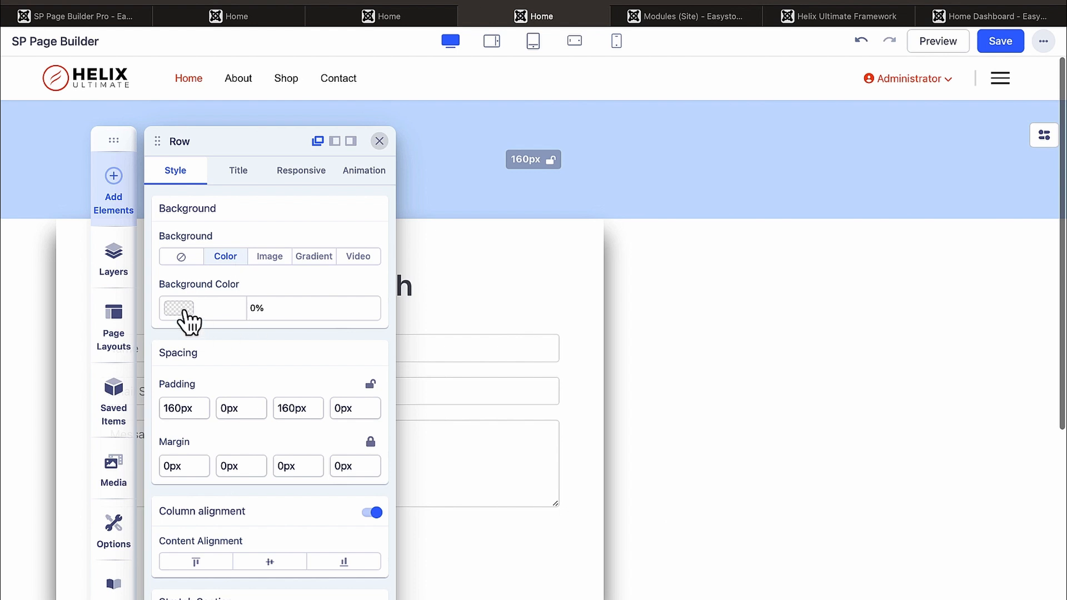
{"action": "left_click", "coordinate": [186, 322]}
{"action": "left_click_drag", "start_coordinate": [419, 295], "coordinate": [408, 336]}
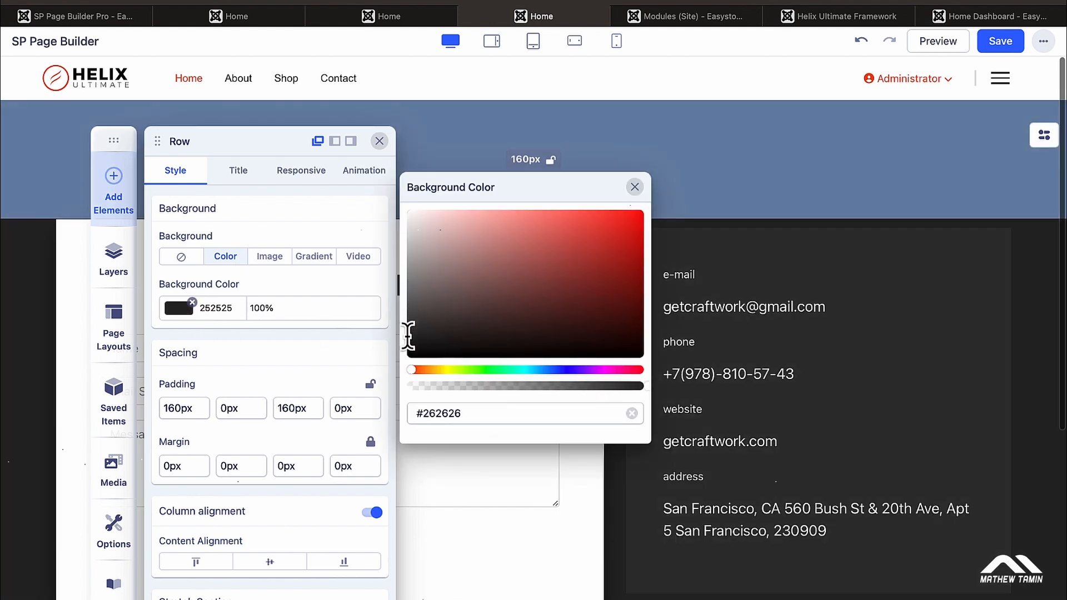
{"action": "left_click", "coordinate": [1025, 317]}
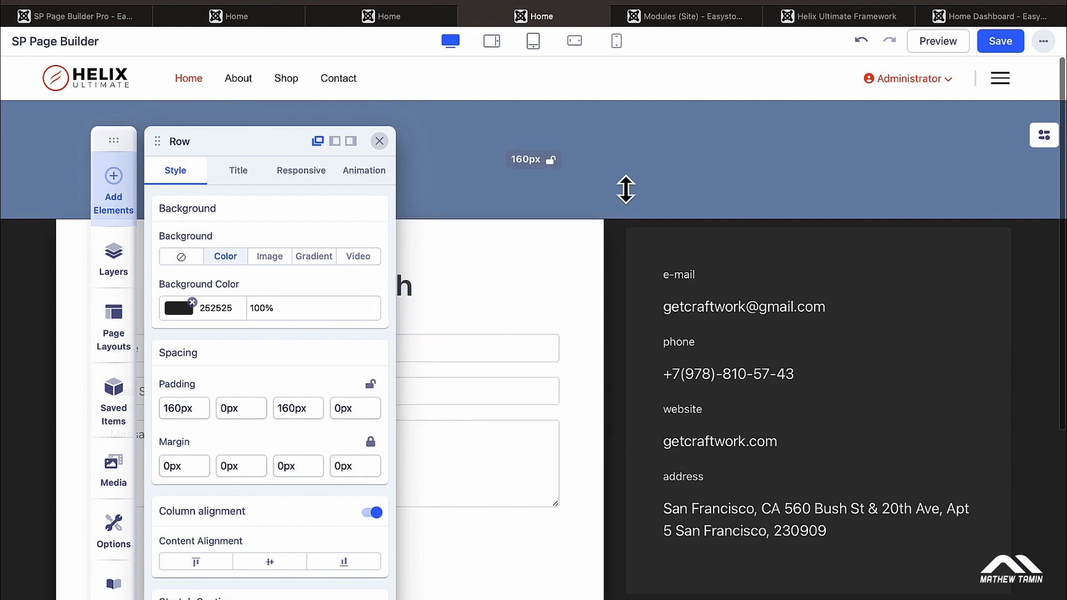
{"action": "left_click", "coordinate": [379, 141]}
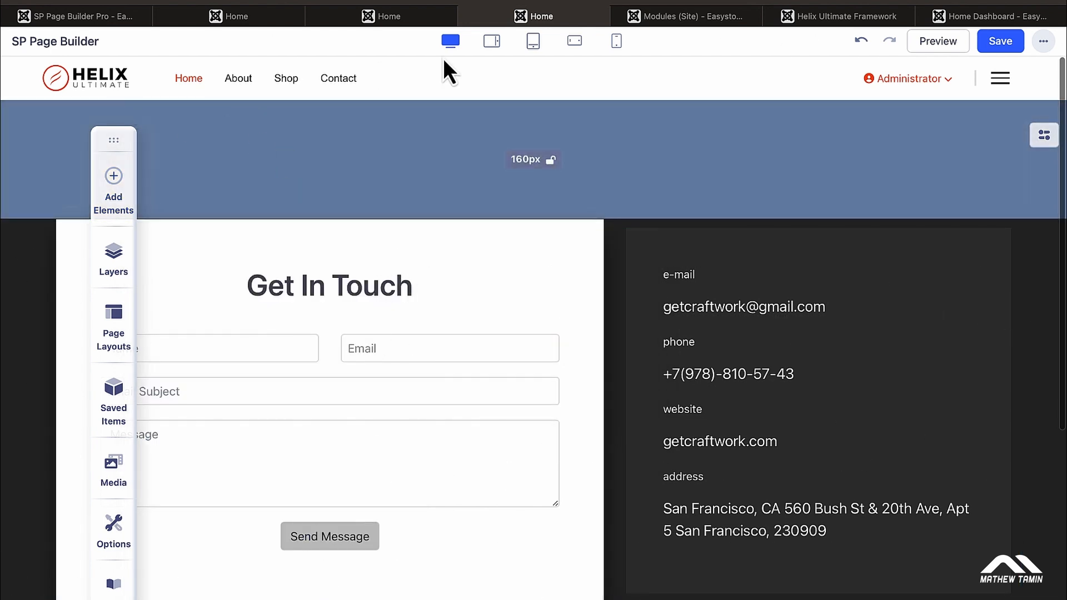
Save the Contact Us page, preview it live and return to the frontend editor
{"action": "left_click", "coordinate": [1001, 42]}
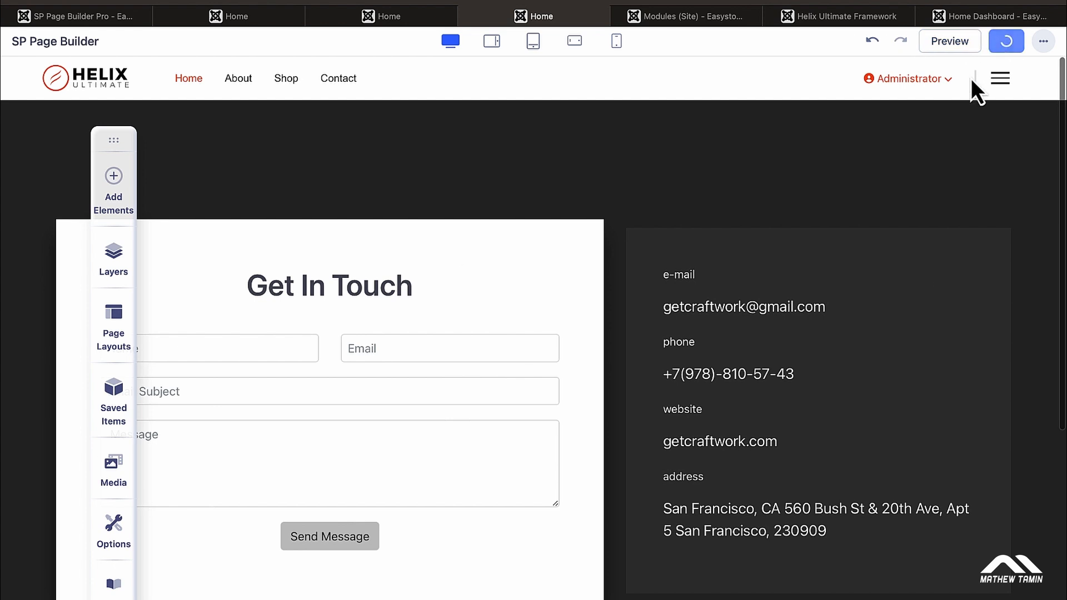
{"action": "left_click", "coordinate": [954, 42]}
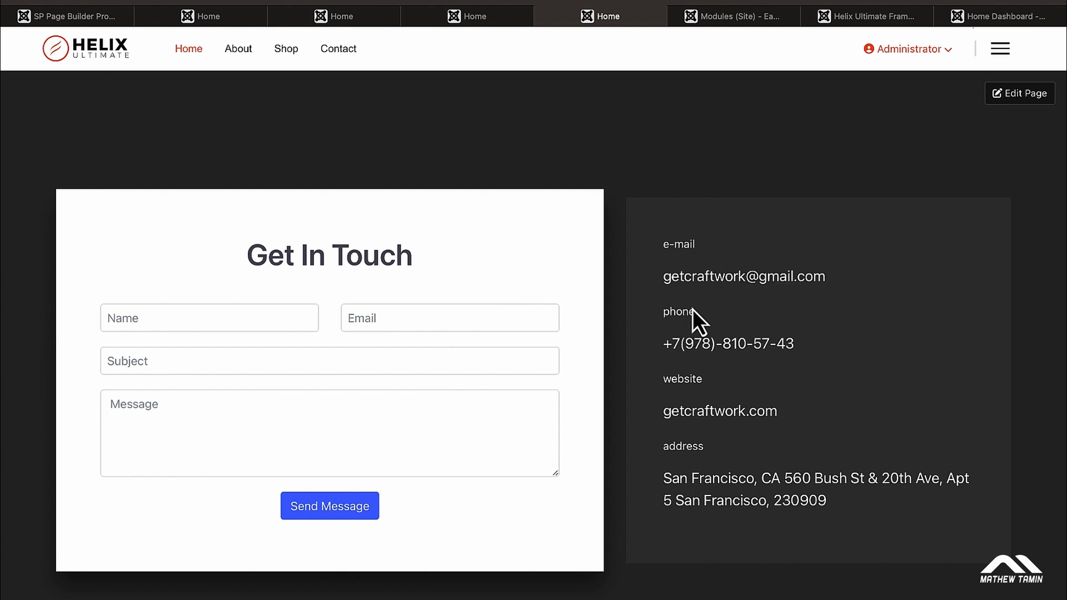
{"action": "left_click", "coordinate": [469, 17]}
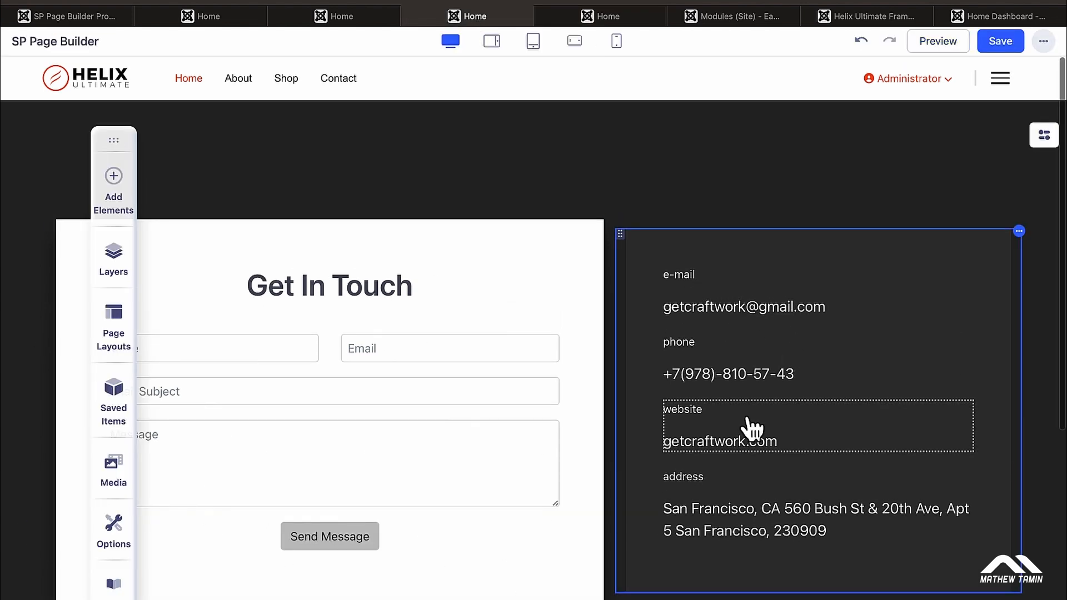
Turn on the phone field in the Get In Touch contact form's settings
{"action": "left_click", "coordinate": [350, 443]}
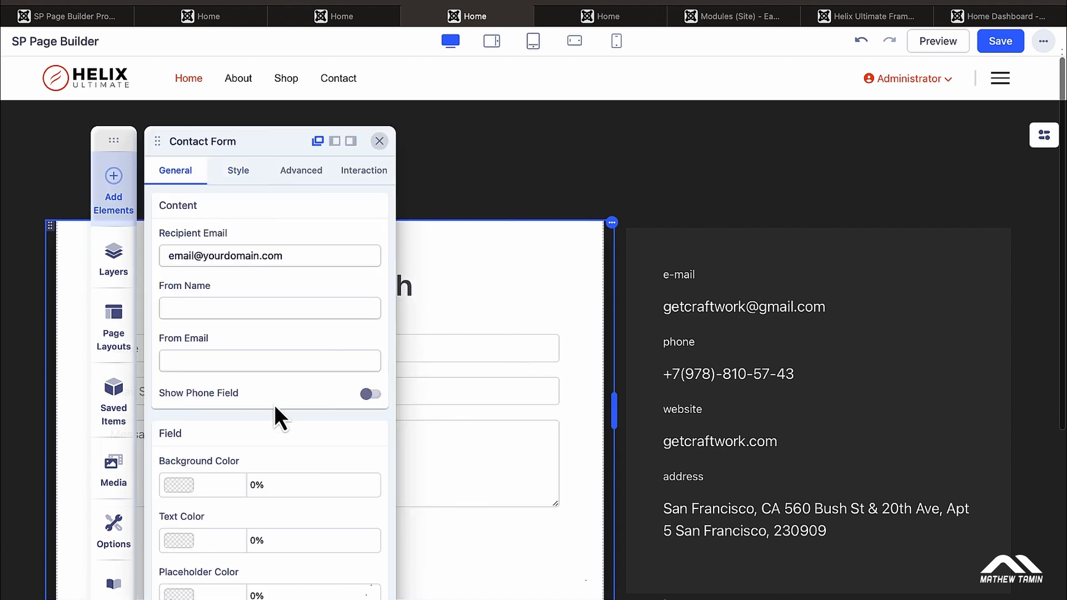
{"action": "scroll", "coordinate": [274, 405], "scroll_direction": "down", "scroll_amount": 1}
{"action": "scroll", "coordinate": [216, 300], "scroll_direction": "up", "scroll_amount": 1}
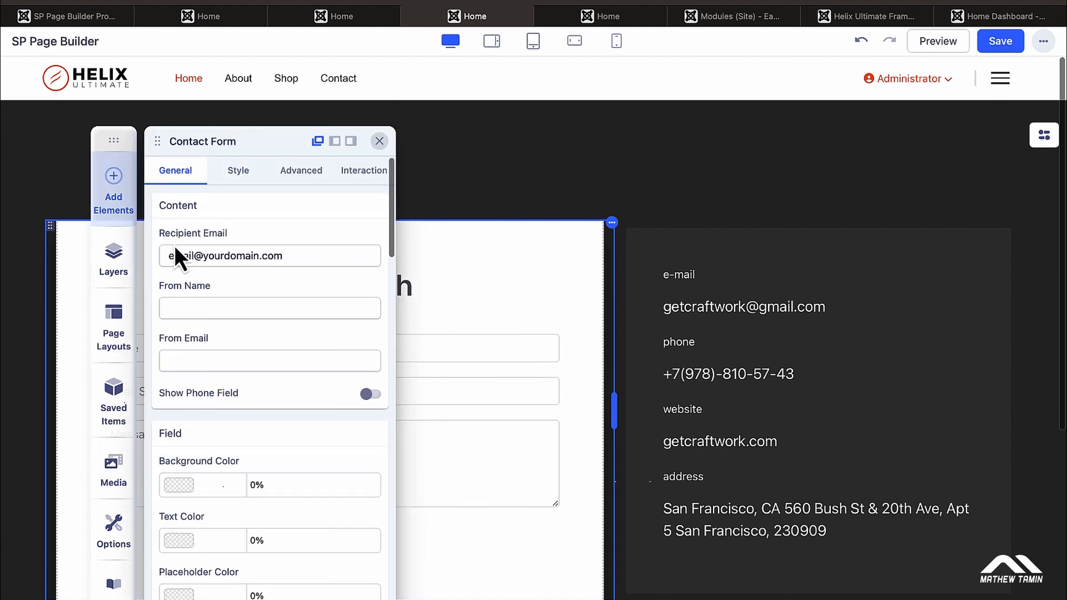
{"action": "left_click", "coordinate": [212, 307]}
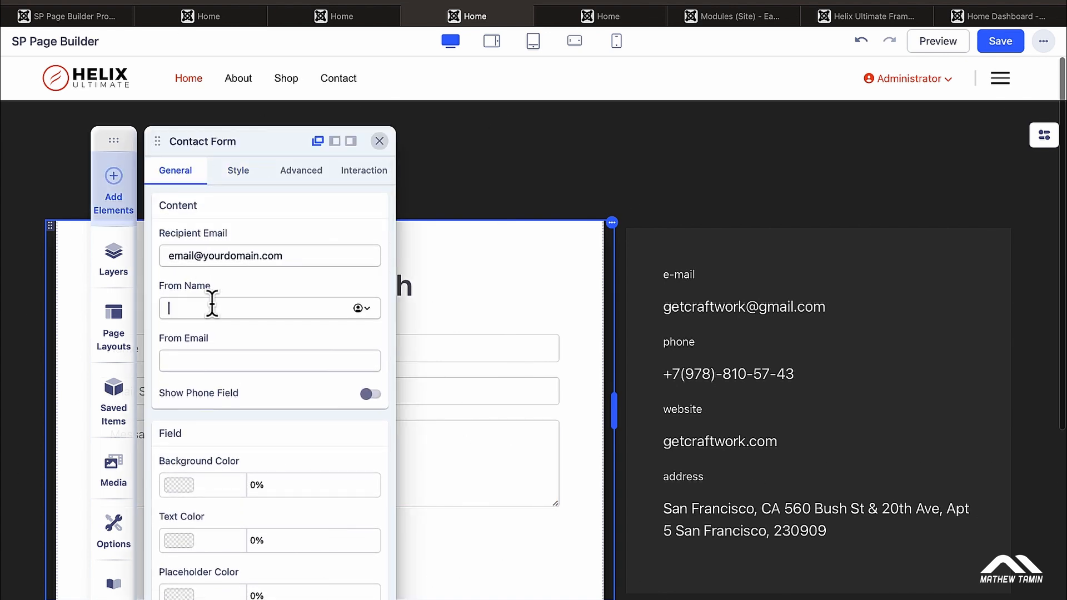
{"action": "left_click", "coordinate": [221, 362]}
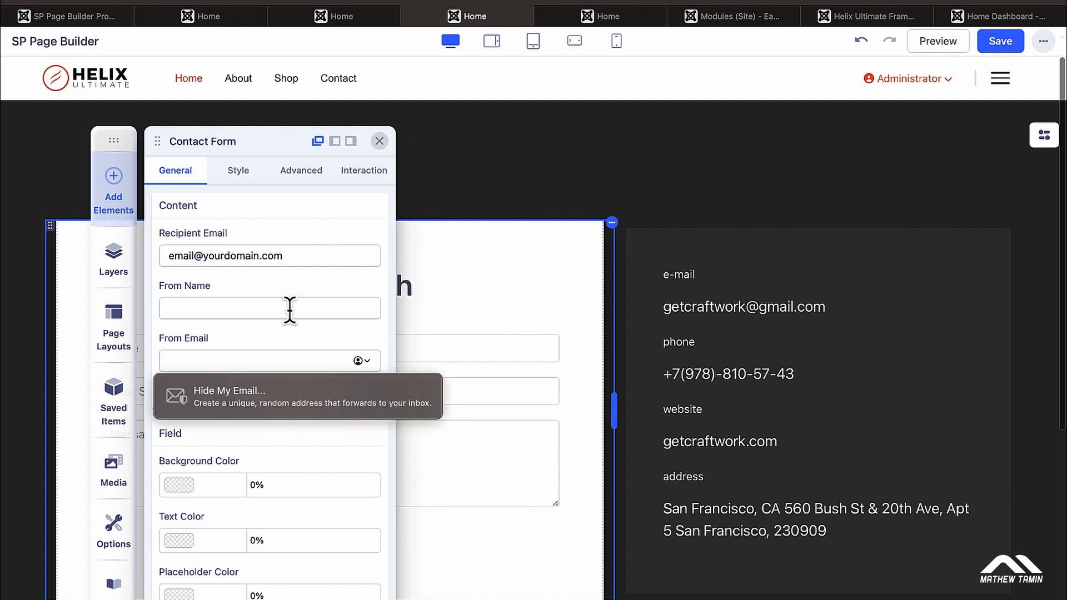
{"action": "left_click", "coordinate": [319, 287]}
{"action": "scroll", "coordinate": [318, 287], "scroll_direction": "down", "scroll_amount": 1}
{"action": "scroll", "coordinate": [319, 300], "scroll_direction": "down", "scroll_amount": 1}
{"action": "left_click", "coordinate": [369, 349]}
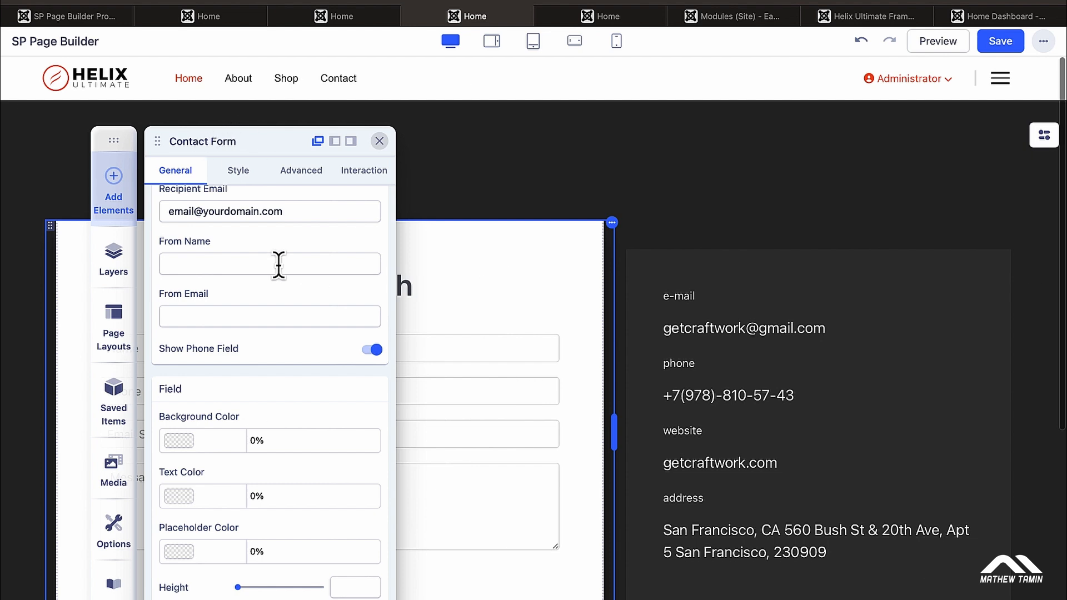
Look through the contact form's captcha, title, column size and custom button settings
{"action": "scroll", "coordinate": [279, 267], "scroll_direction": "down", "scroll_amount": 4}
{"action": "scroll", "coordinate": [279, 262], "scroll_direction": "down", "scroll_amount": 15}
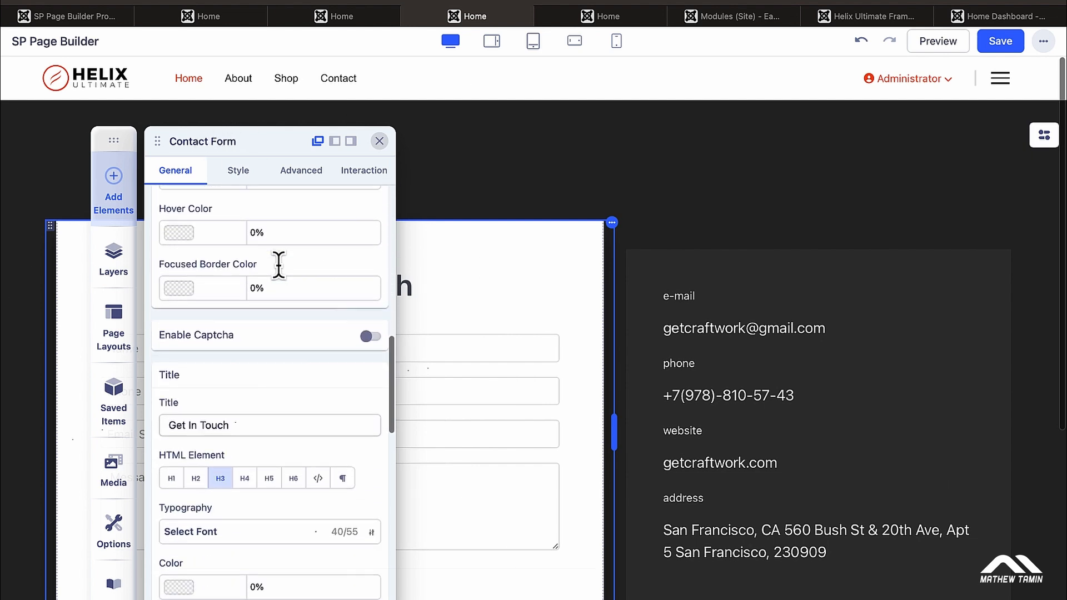
{"action": "scroll", "coordinate": [279, 266], "scroll_direction": "down", "scroll_amount": 15}
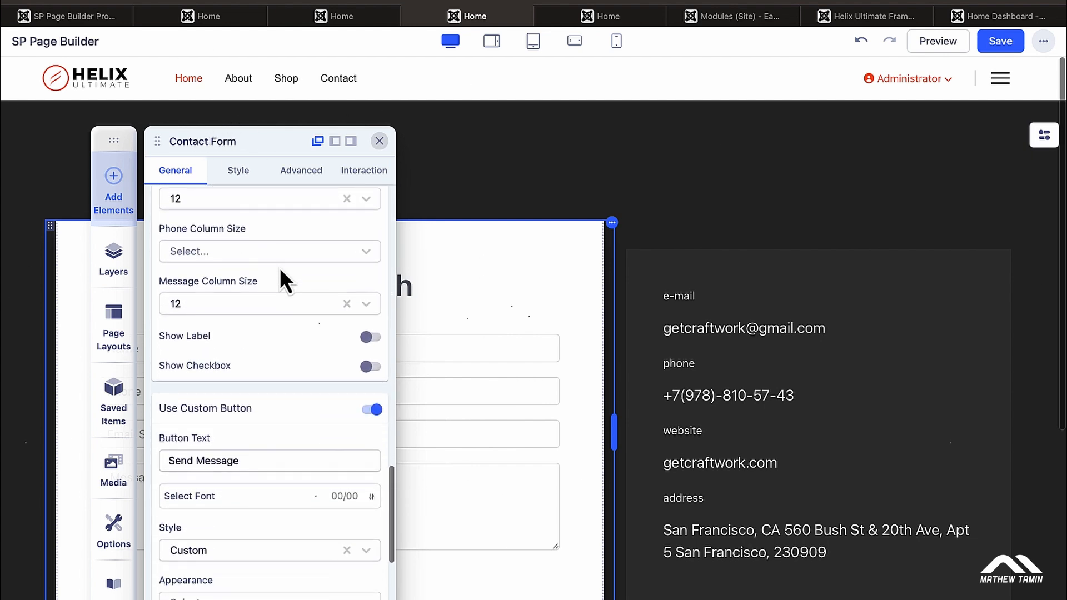
{"action": "scroll", "coordinate": [279, 268], "scroll_direction": "down", "scroll_amount": 1}
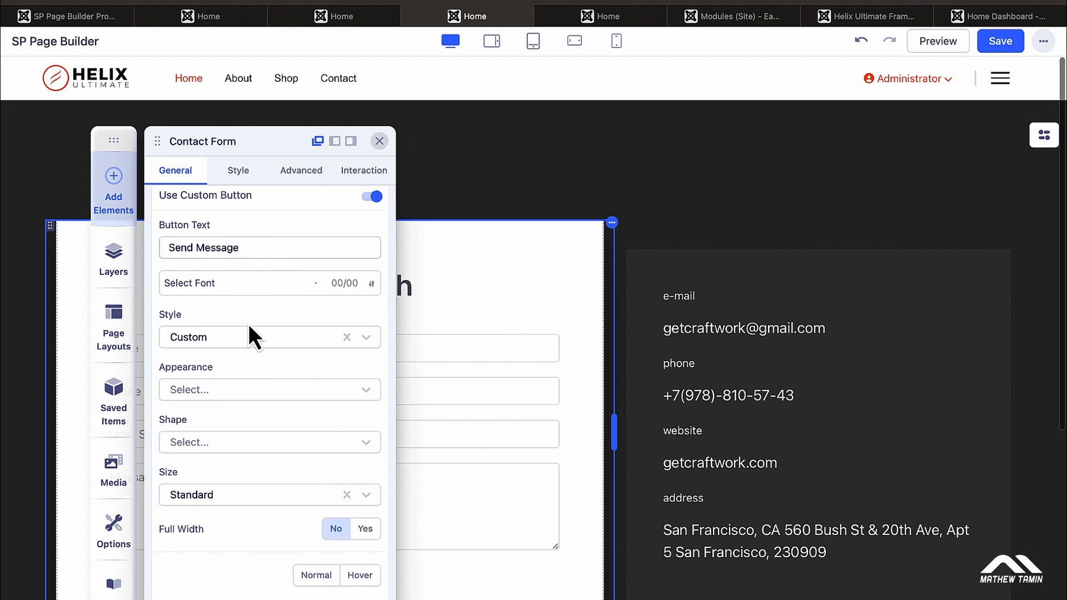
{"action": "scroll", "coordinate": [264, 402], "scroll_direction": "down", "scroll_amount": 5}
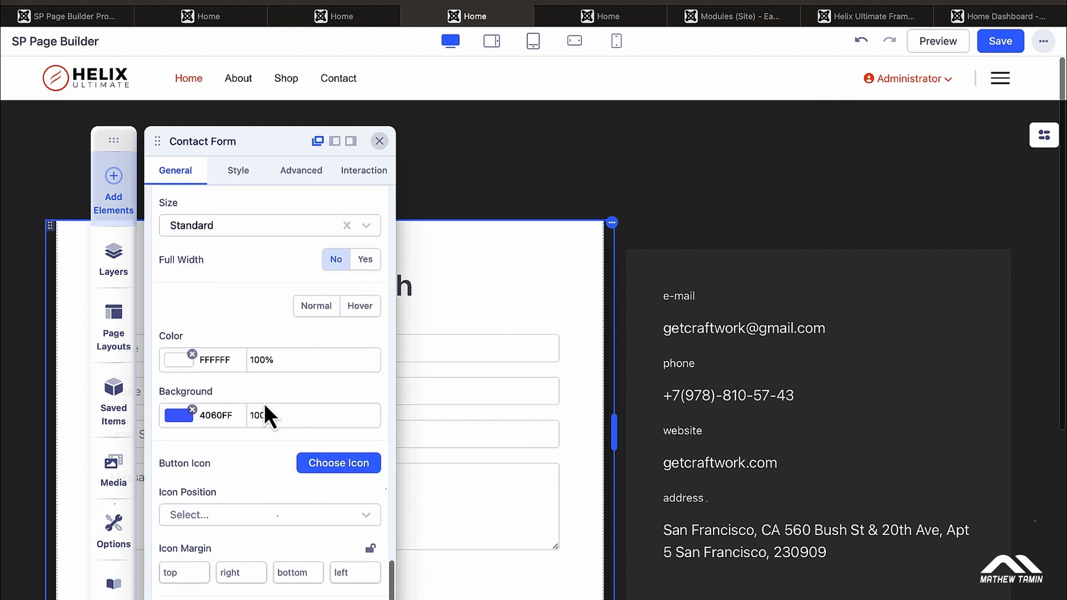
{"action": "scroll", "coordinate": [265, 402], "scroll_direction": "down", "scroll_amount": 8}
{"action": "scroll", "coordinate": [264, 402], "scroll_direction": "up", "scroll_amount": 15}
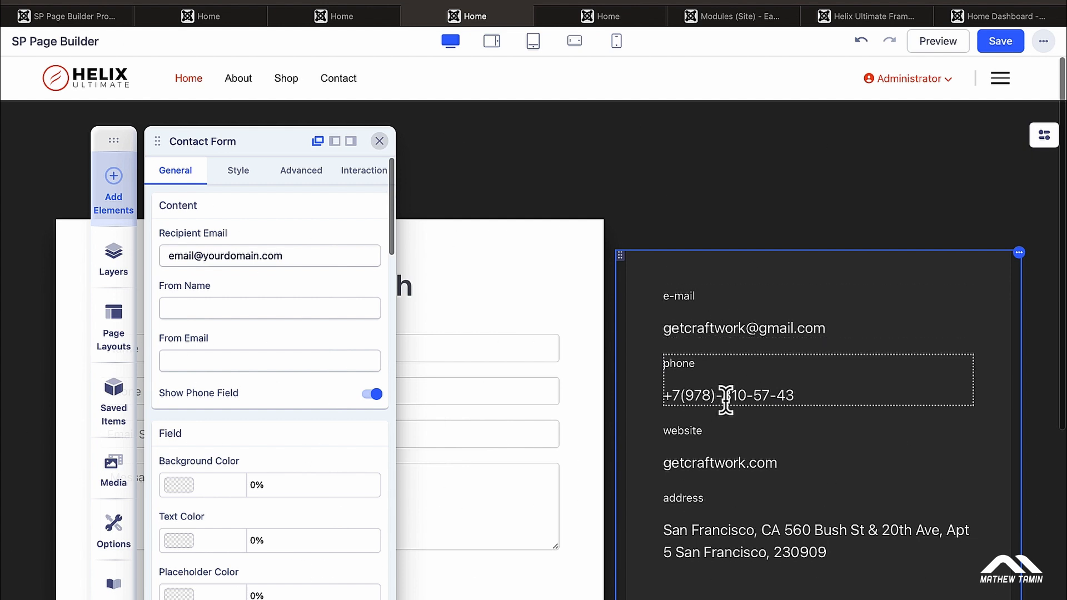
Change the country code of the phone number in the contact details to +1
{"action": "left_click", "coordinate": [678, 395]}
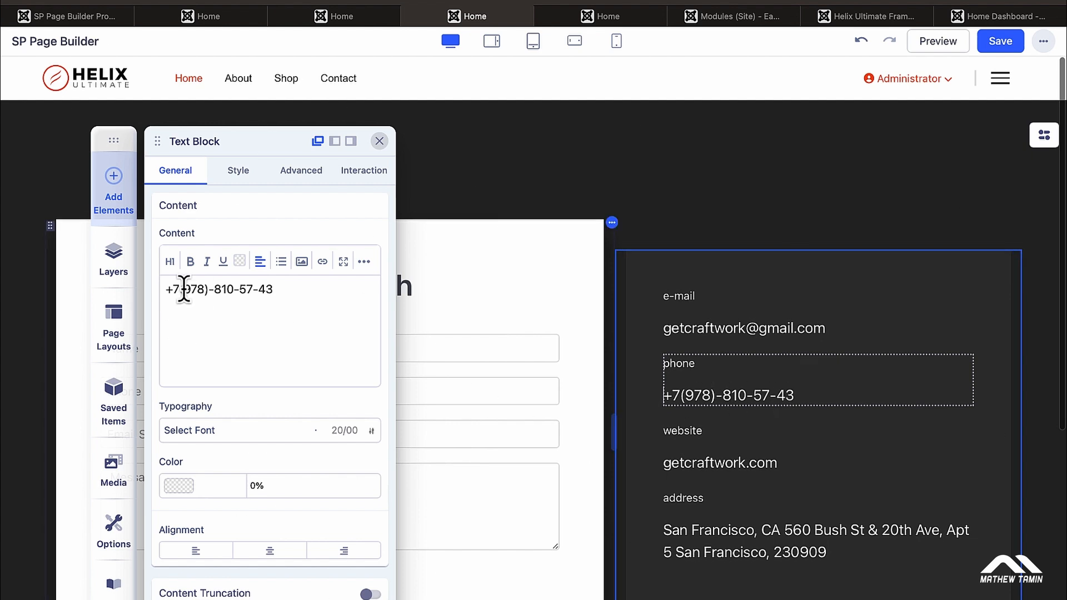
{"action": "key", "text": "BackSpace"}
{"action": "type", "text": "1"}
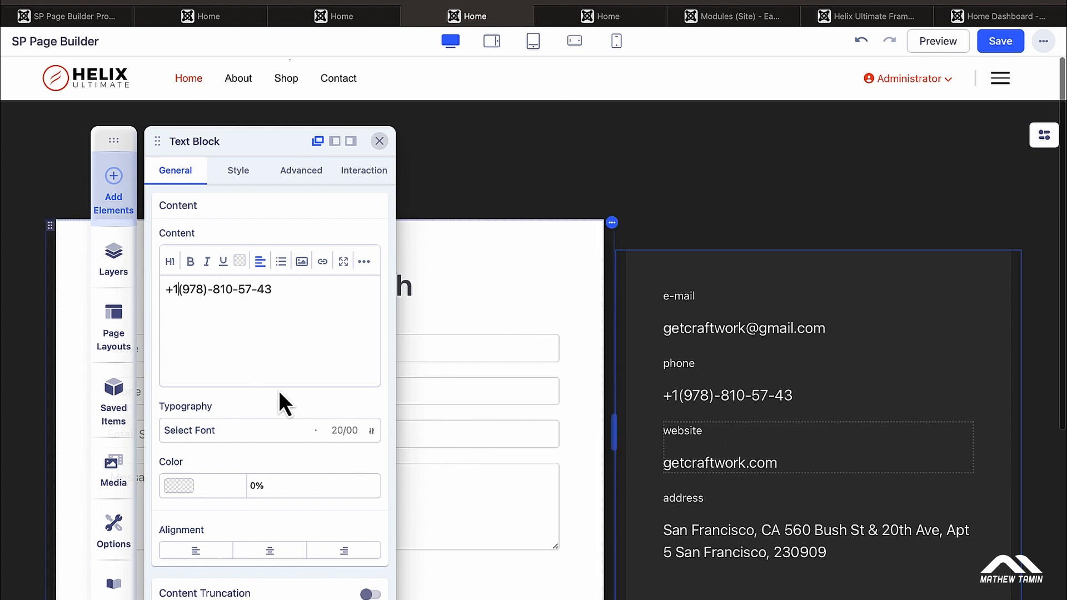
{"action": "scroll", "coordinate": [279, 391], "scroll_direction": "down", "scroll_amount": 6}
{"action": "scroll", "coordinate": [279, 391], "scroll_direction": "up", "scroll_amount": 5}
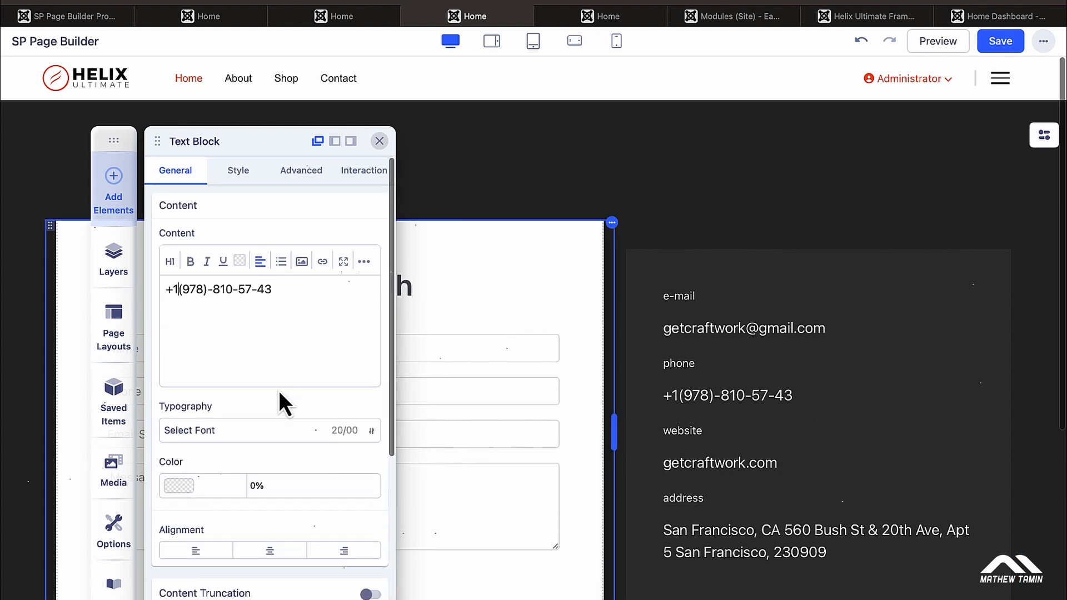
Replace the website text in the contact details with the site owner's domain name and close the text block's settings
{"action": "left_click", "coordinate": [710, 464]}
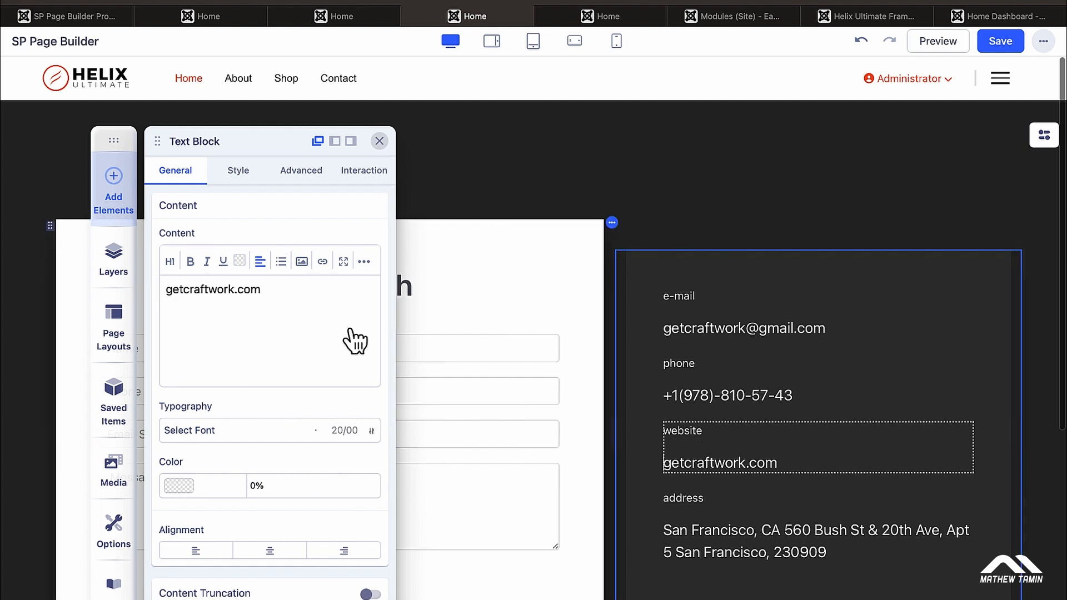
{"action": "triple_click", "coordinate": [211, 289]}
{"action": "type", "text": "M"}
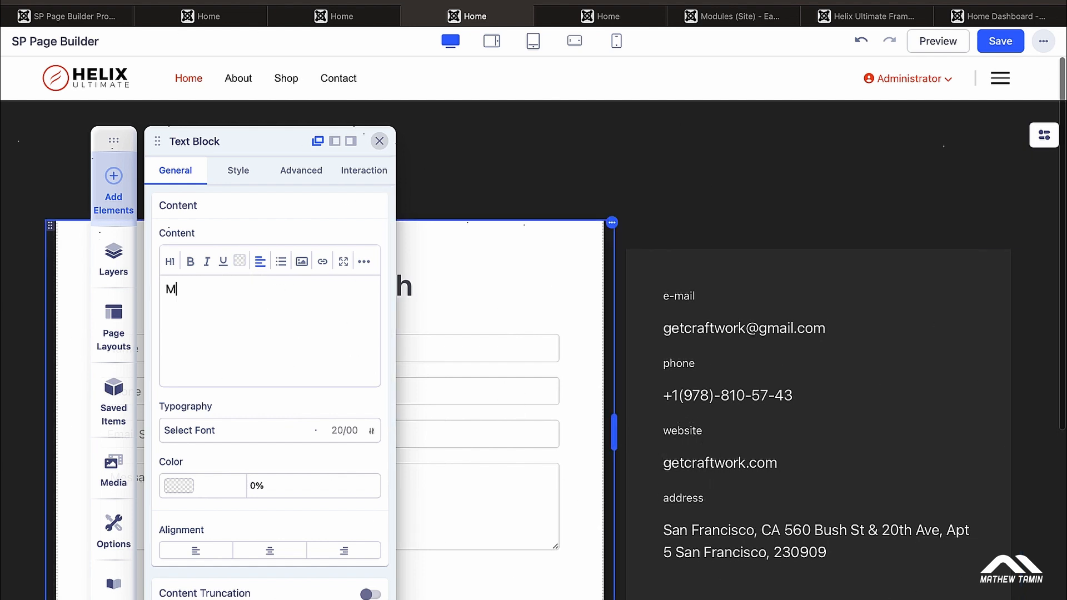
{"action": "type", "text": "athewTamin.com"}
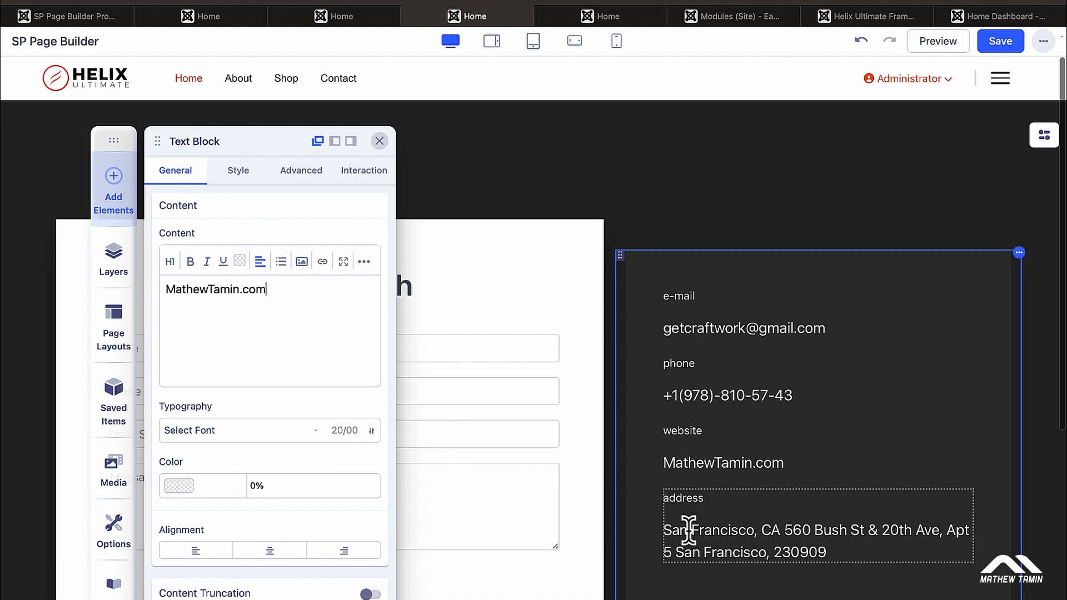
{"action": "left_click", "coordinate": [379, 141]}
{"action": "scroll", "coordinate": [515, 360], "scroll_direction": "down", "scroll_amount": 5}
{"action": "scroll", "coordinate": [516, 359], "scroll_direction": "up", "scroll_amount": 5}
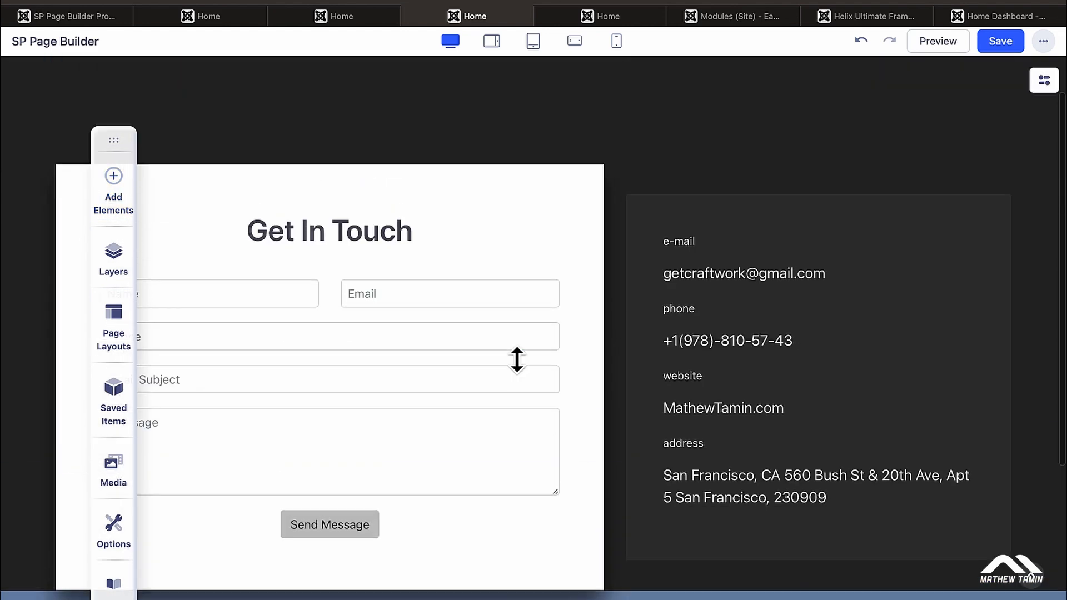
Review the Get In Touch contact form's recipient and field styling settings, and save the Contact Us page
{"action": "left_click", "coordinate": [362, 292]}
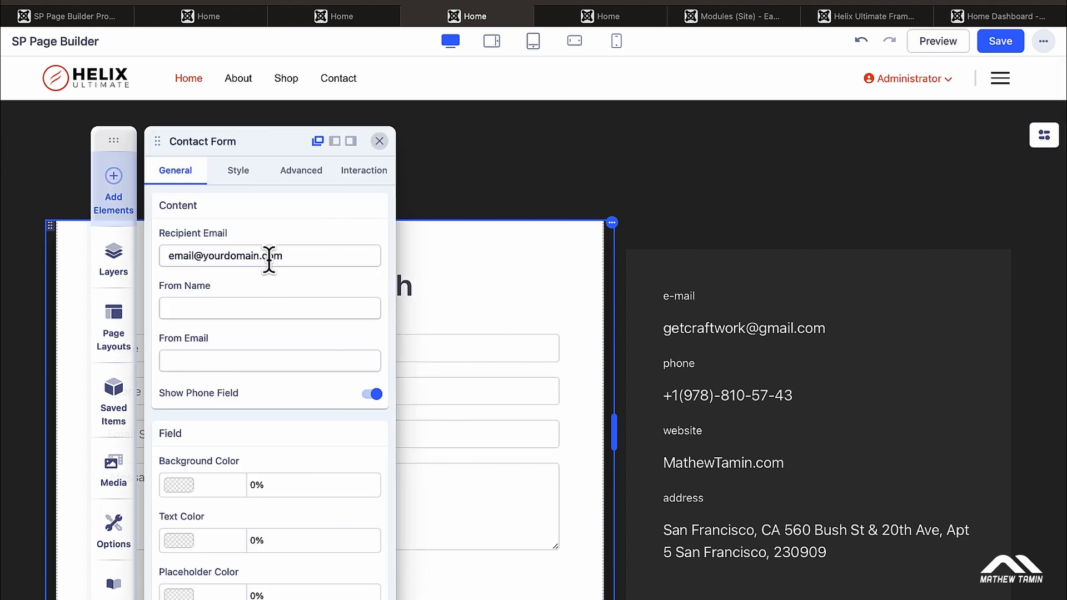
{"action": "scroll", "coordinate": [281, 333], "scroll_direction": "down", "scroll_amount": 5}
{"action": "scroll", "coordinate": [284, 351], "scroll_direction": "down", "scroll_amount": 5}
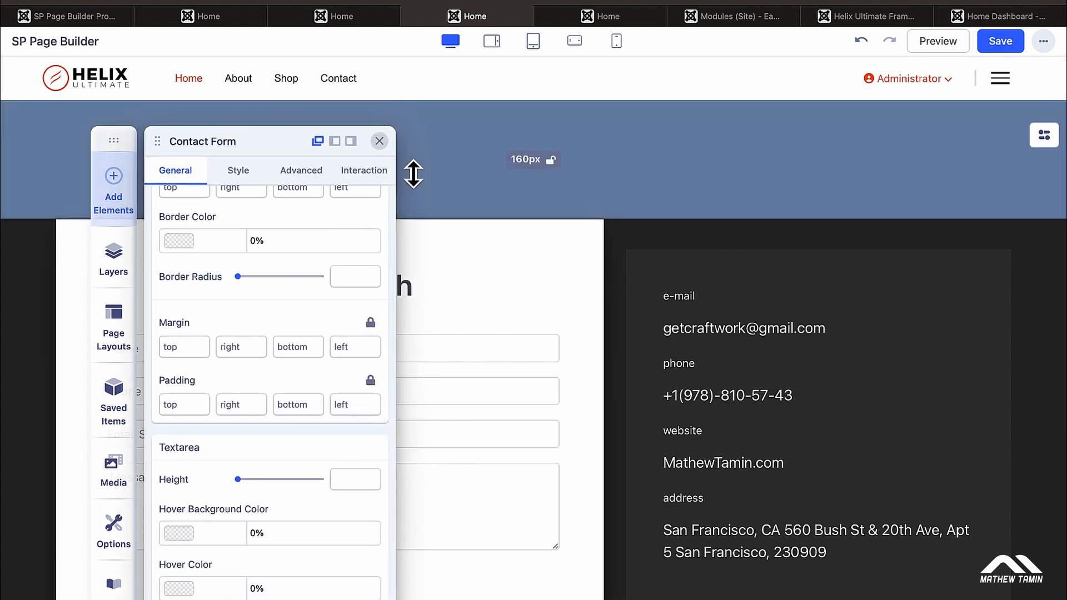
{"action": "left_click", "coordinate": [380, 141]}
{"action": "left_click", "coordinate": [1000, 42]}
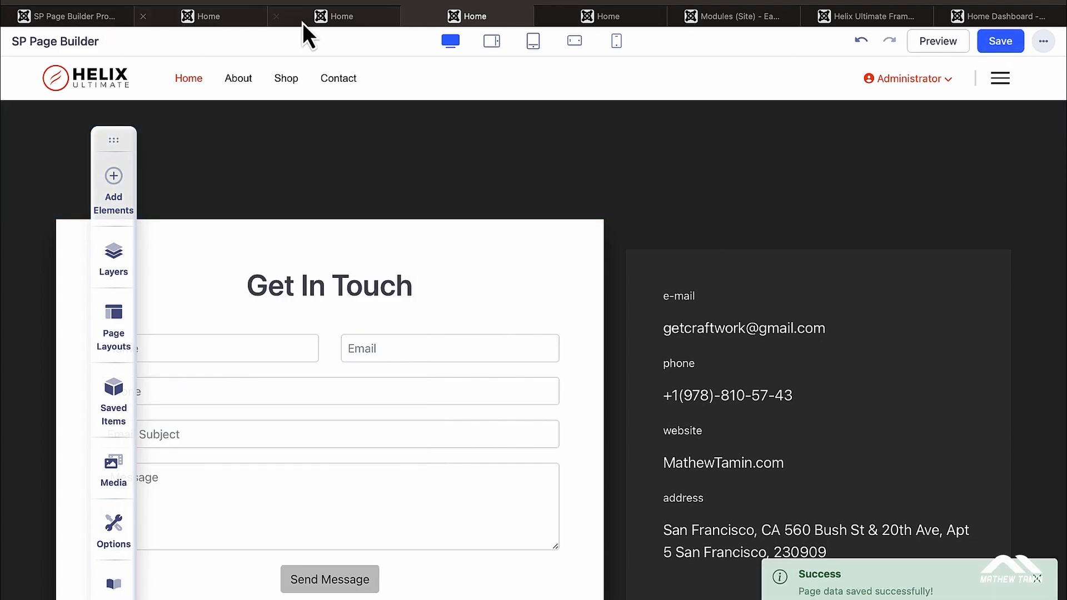
Leave the backend page editor for the Joomla administrator and open the Main Menu's item list
{"action": "left_click", "coordinate": [345, 18]}
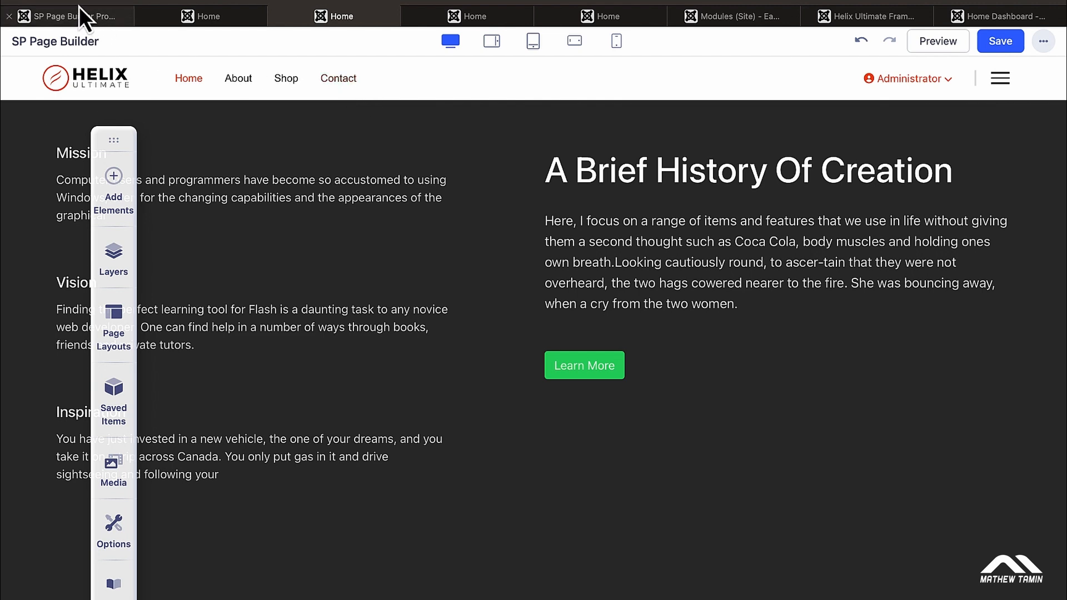
{"action": "left_click", "coordinate": [65, 16]}
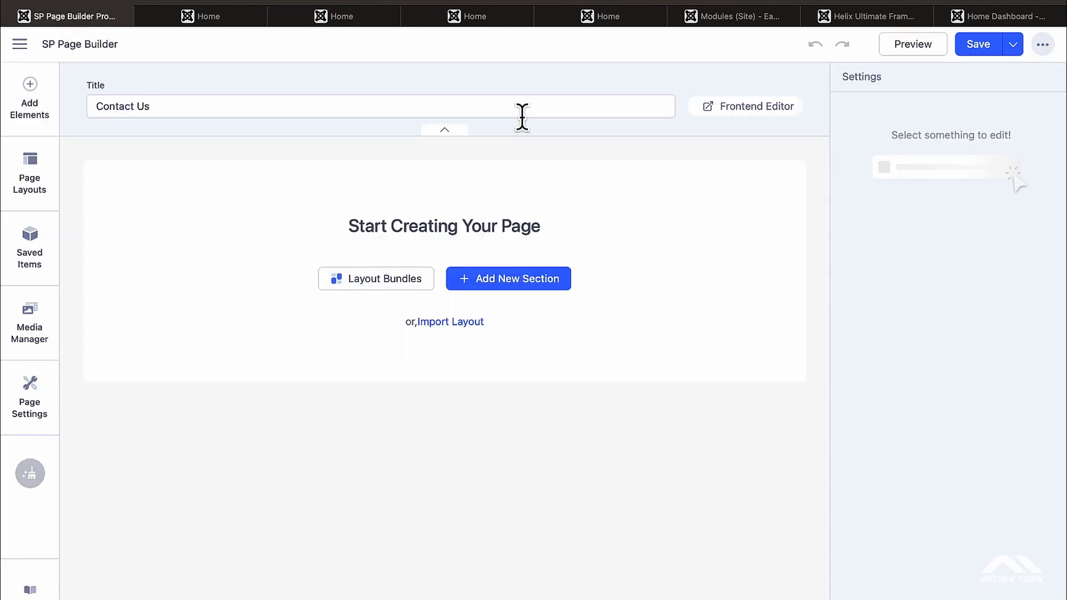
{"action": "left_click", "coordinate": [1043, 44]}
{"action": "left_click", "coordinate": [1000, 78]}
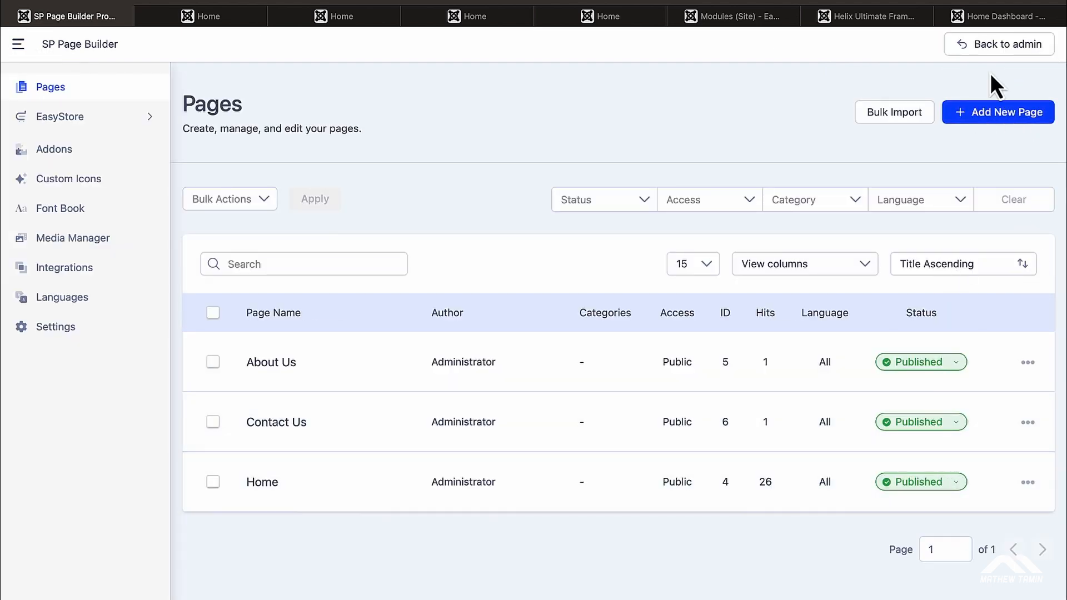
{"action": "left_click", "coordinate": [1009, 51]}
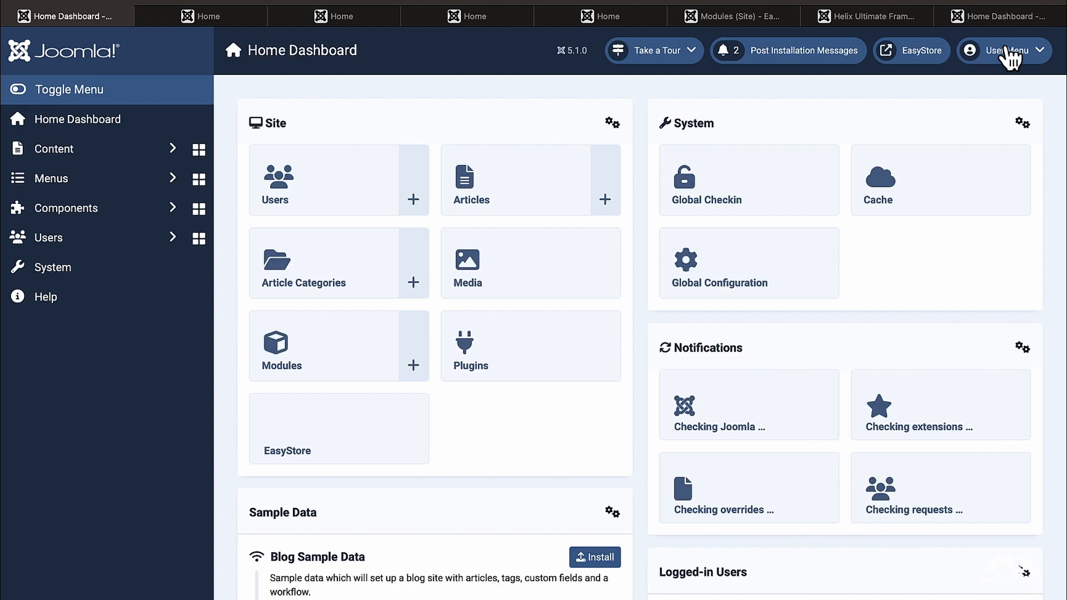
{"action": "left_click", "coordinate": [105, 181]}
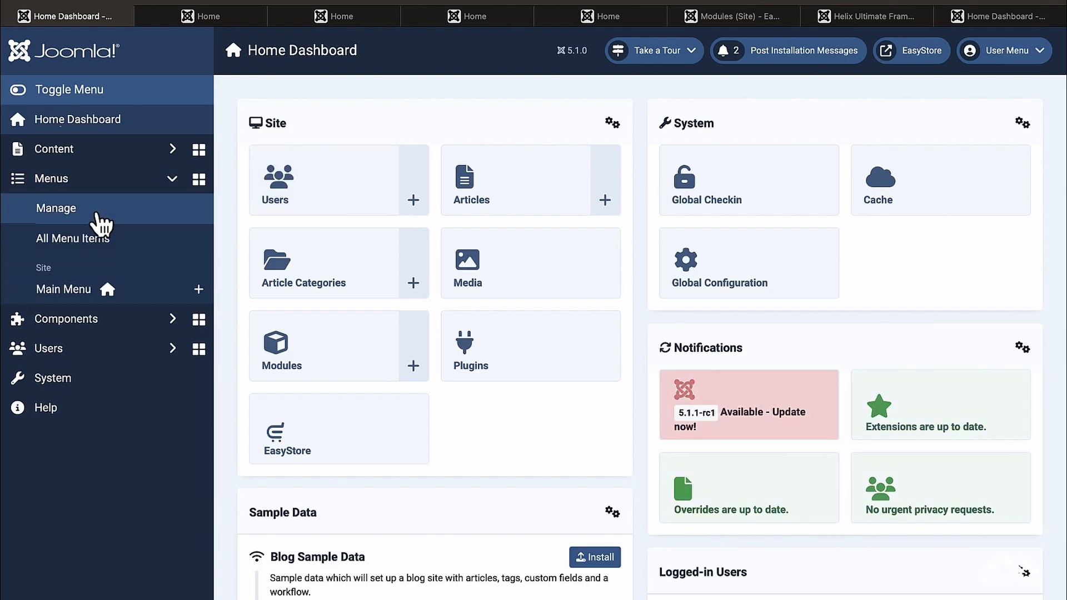
{"action": "left_click", "coordinate": [83, 292]}
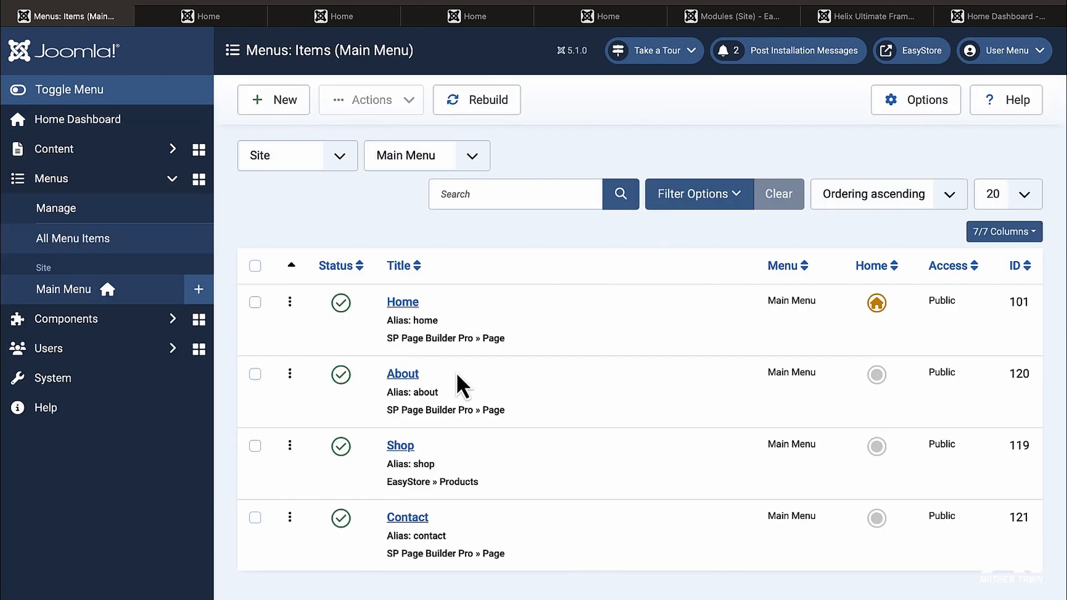
Link the Contact menu item to the Contact Us page, then save and close the item
{"action": "left_click", "coordinate": [412, 523]}
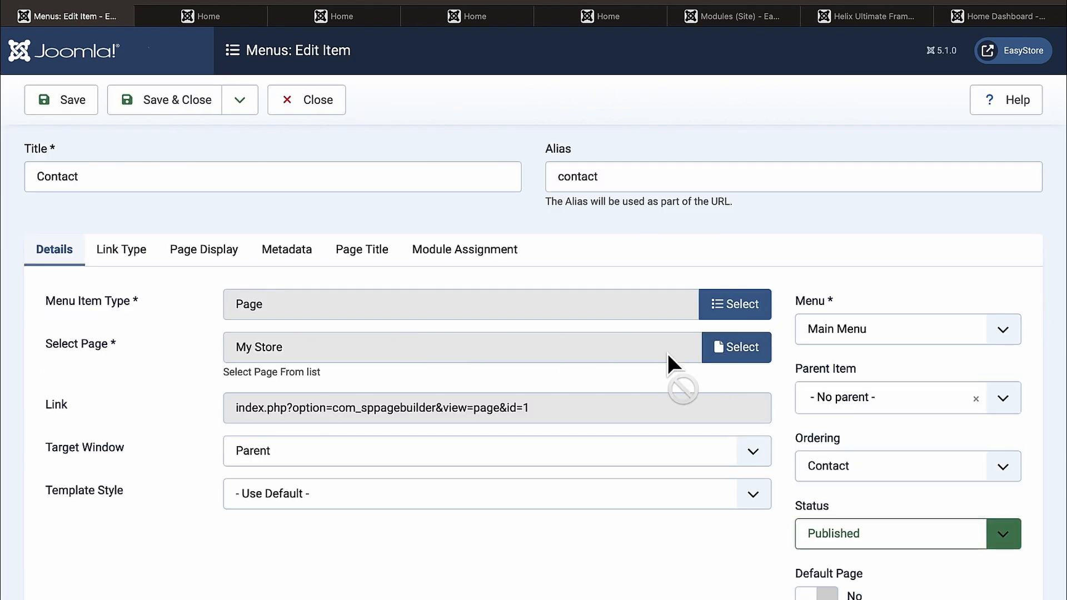
{"action": "left_click", "coordinate": [742, 364]}
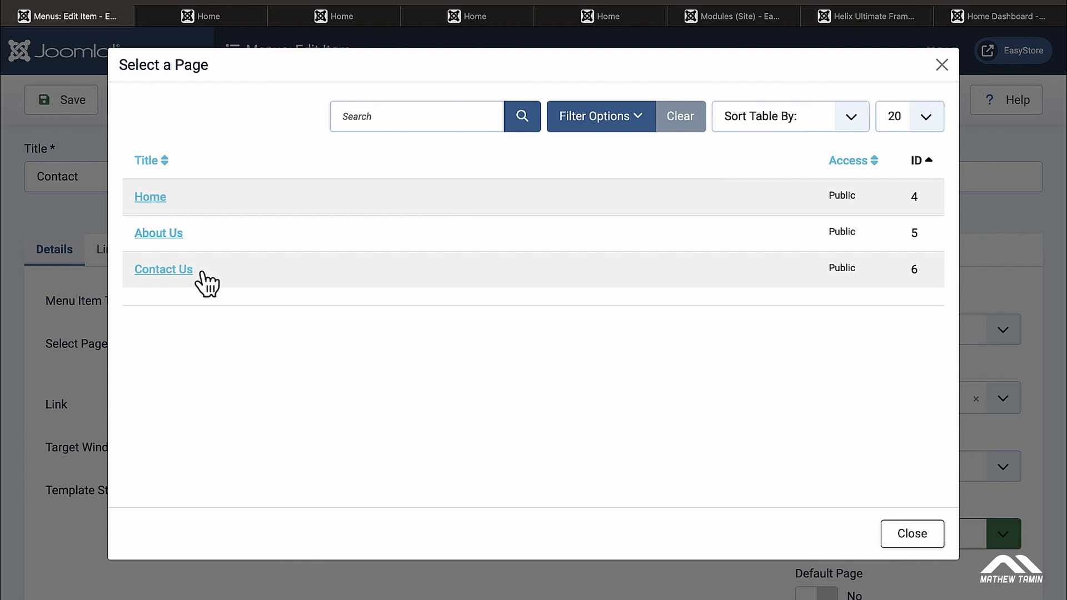
{"action": "left_click", "coordinate": [170, 270]}
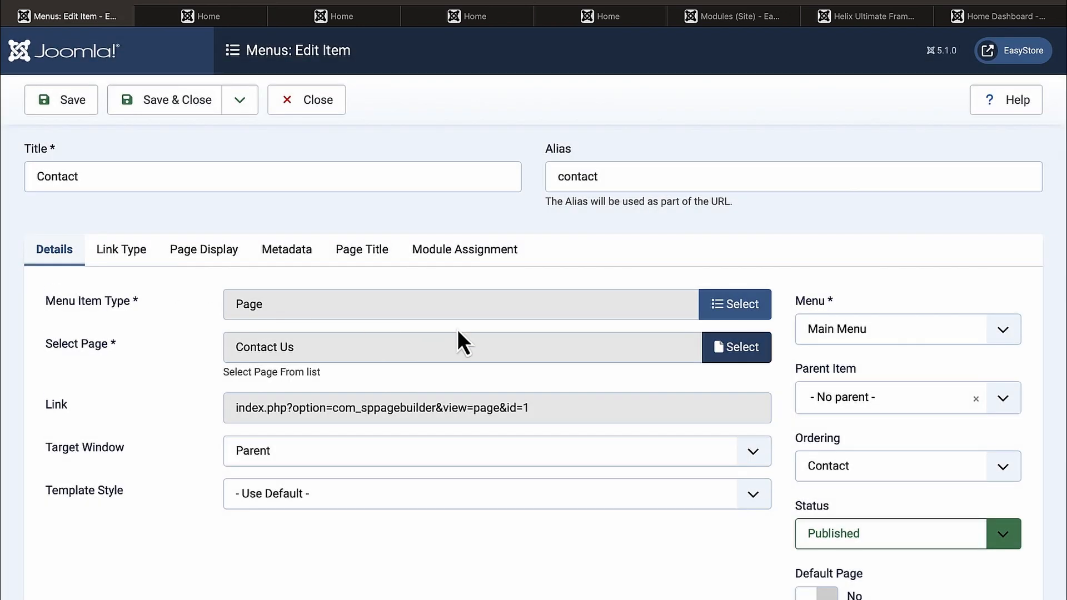
{"action": "left_click", "coordinate": [168, 111]}
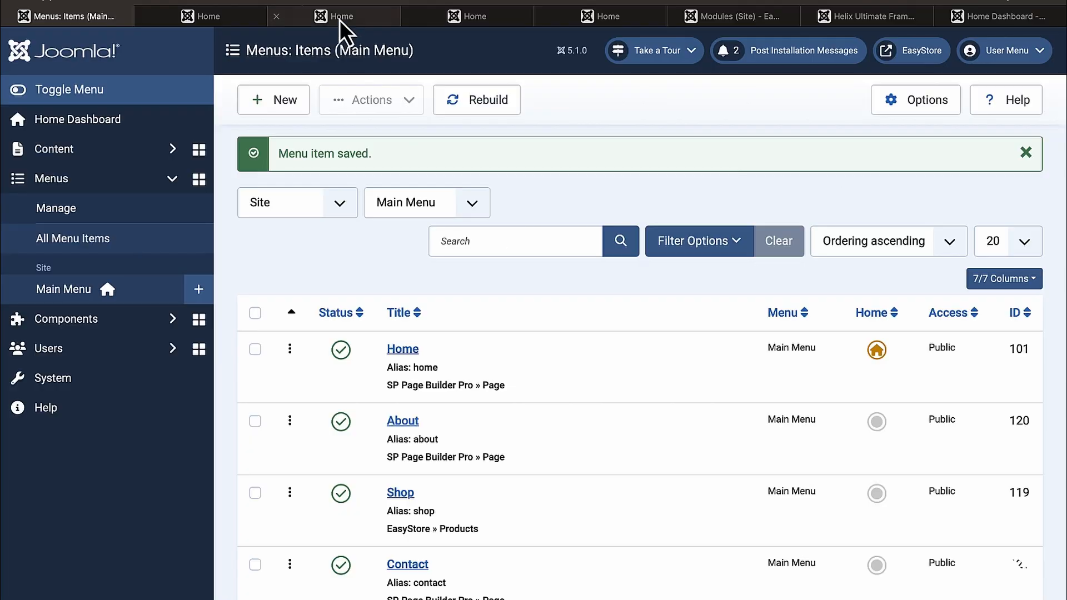
Close the leftover browser tabs holding the About Us, Contact Us and Home page editors
{"action": "left_click", "coordinate": [340, 19]}
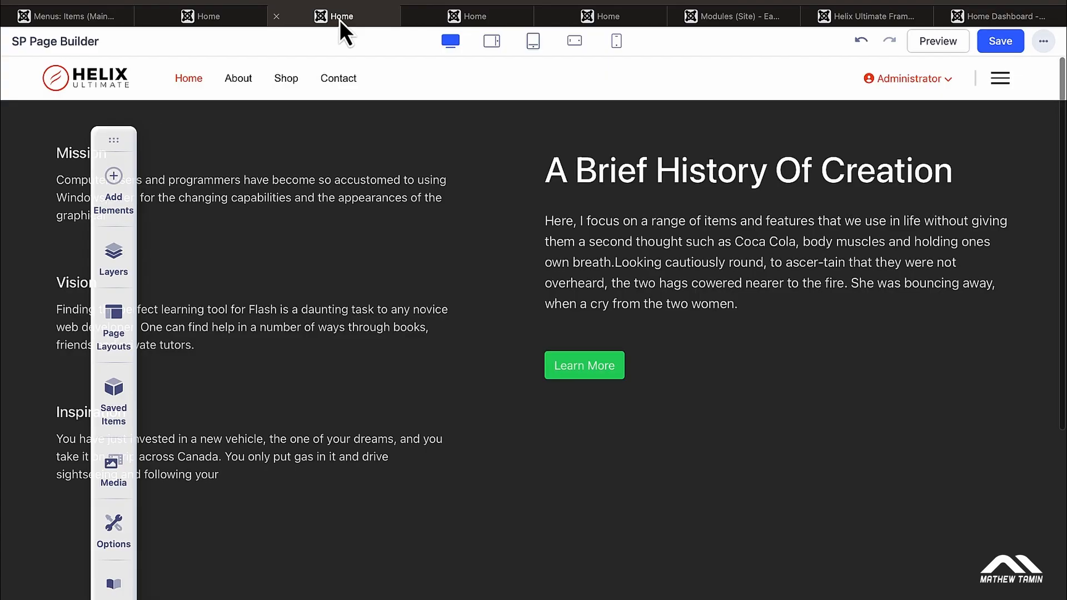
{"action": "left_click", "coordinate": [277, 17]}
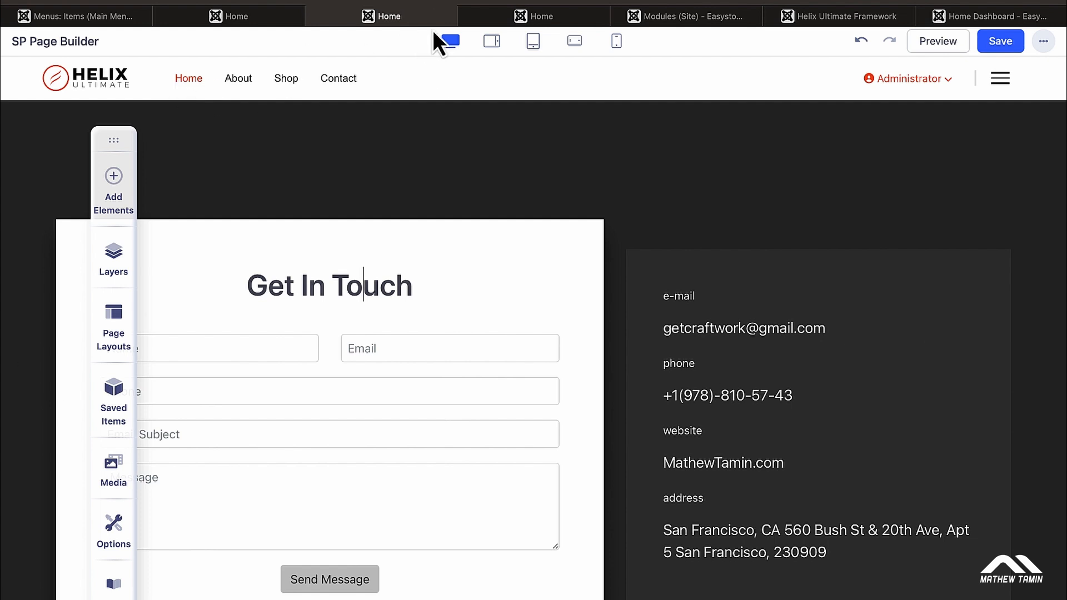
{"action": "left_click", "coordinate": [314, 17]}
{"action": "left_click", "coordinate": [252, 13]}
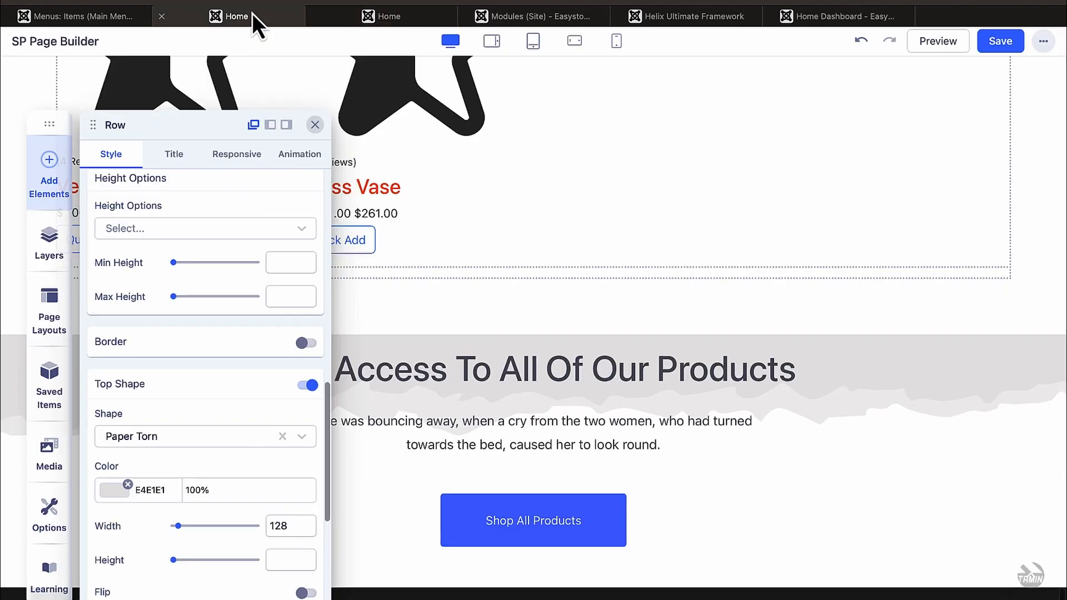
{"action": "left_click", "coordinate": [102, 15]}
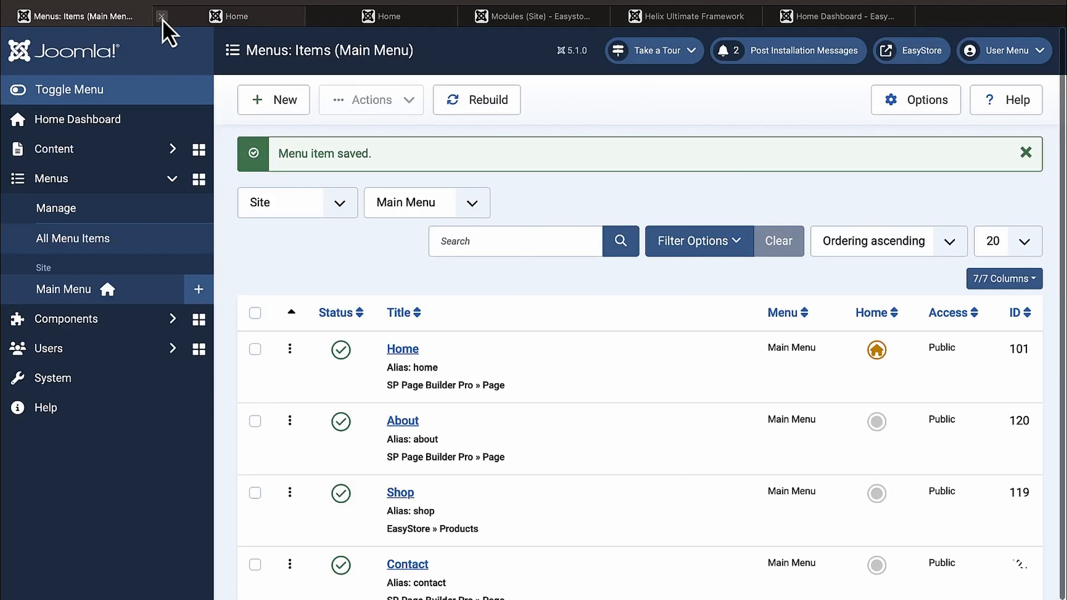
{"action": "left_click", "coordinate": [161, 16]}
Open the live EasyStore site and view its Contact page from the site navigation
{"action": "left_click", "coordinate": [916, 54]}
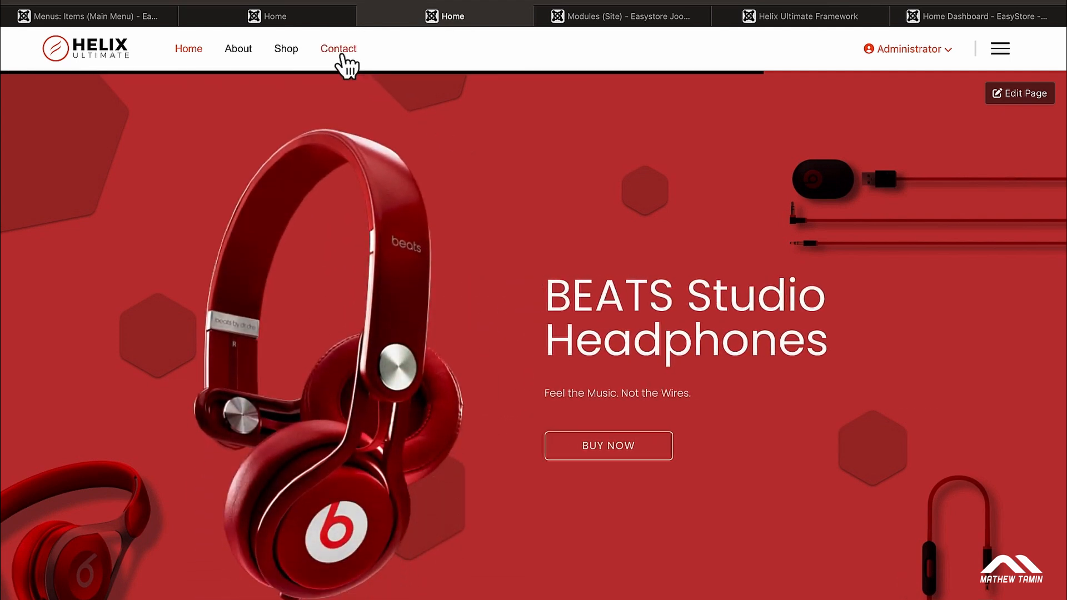
{"action": "left_click", "coordinate": [340, 54]}
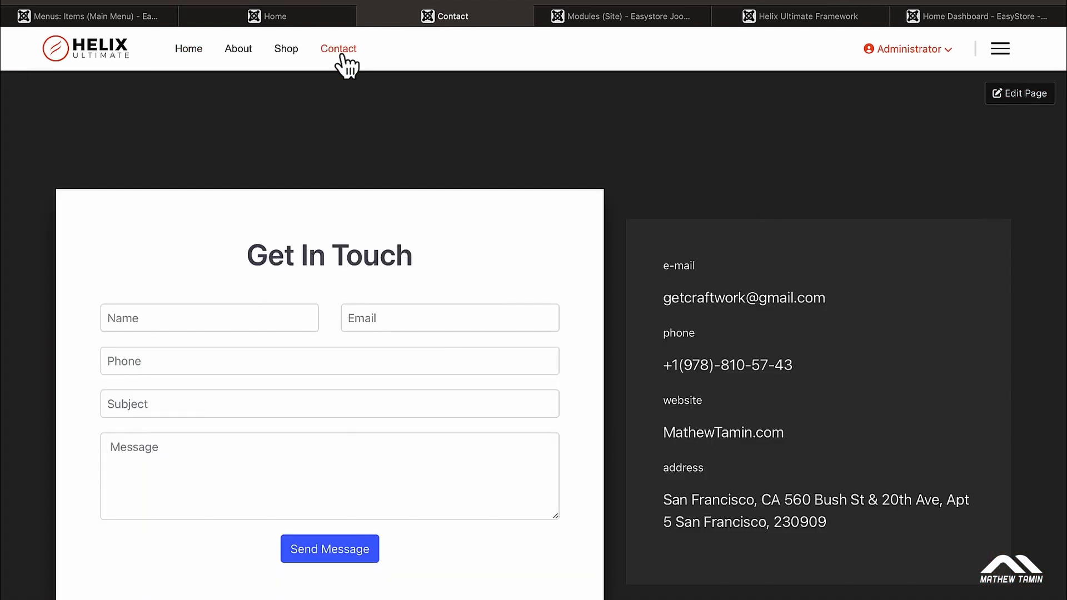